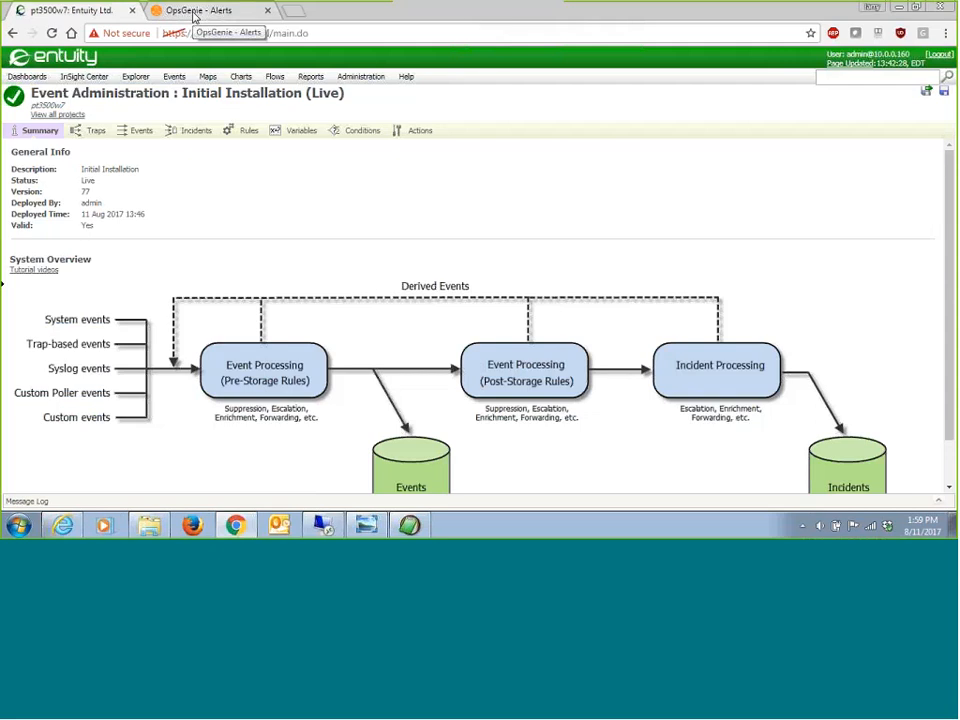
Step: Switch to OpsGenie and review the profile's notification contact methods and the New Alert notification rules
{"action": "left_click", "coordinate": [195, 15]}
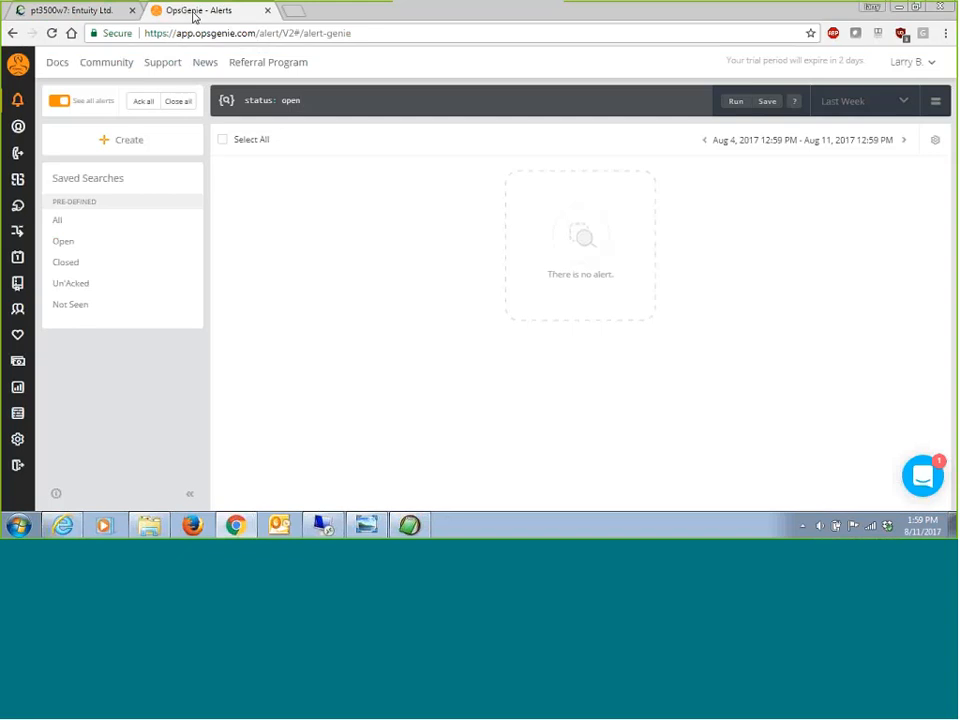
{"action": "mouse_move", "coordinate": [10, 143]}
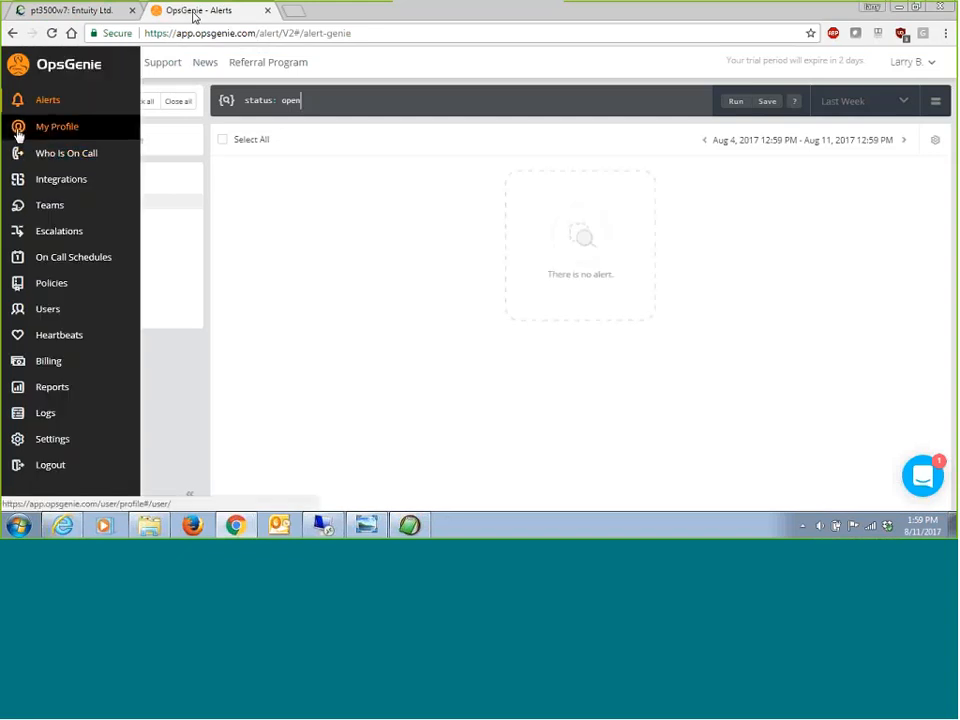
{"action": "left_click", "coordinate": [17, 131]}
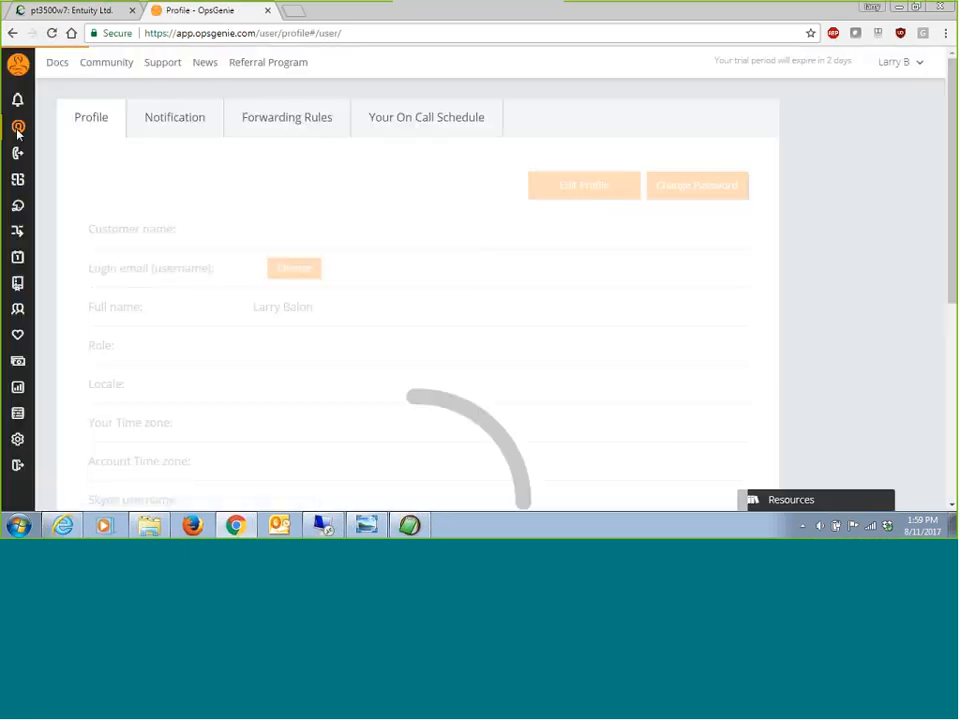
{"action": "left_click", "coordinate": [197, 120]}
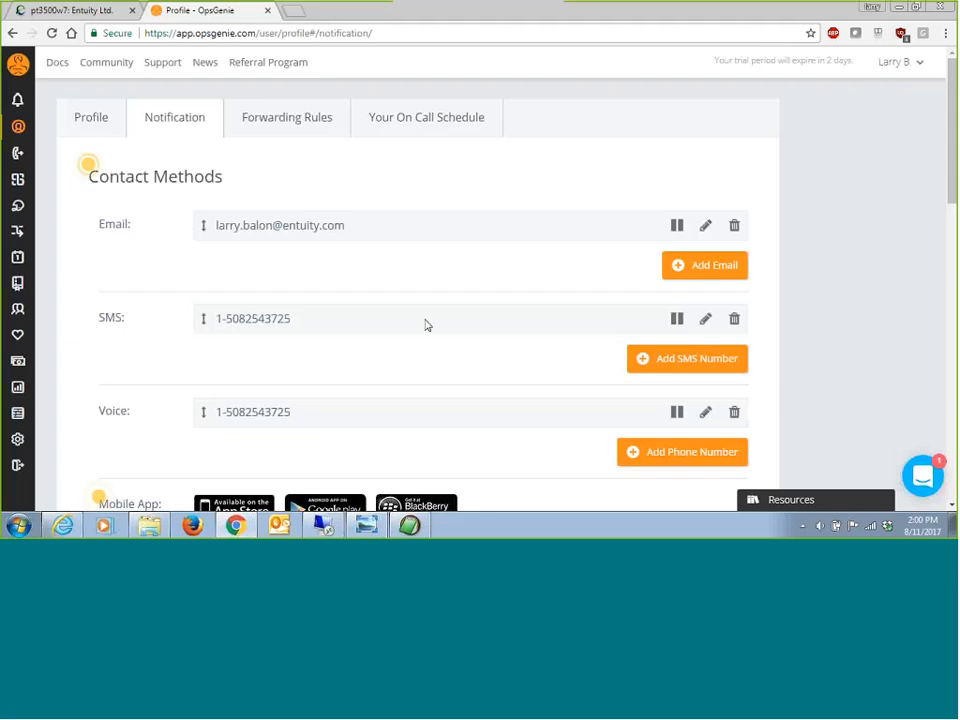
{"action": "left_click_drag", "start_coordinate": [953, 179], "coordinate": [955, 204]}
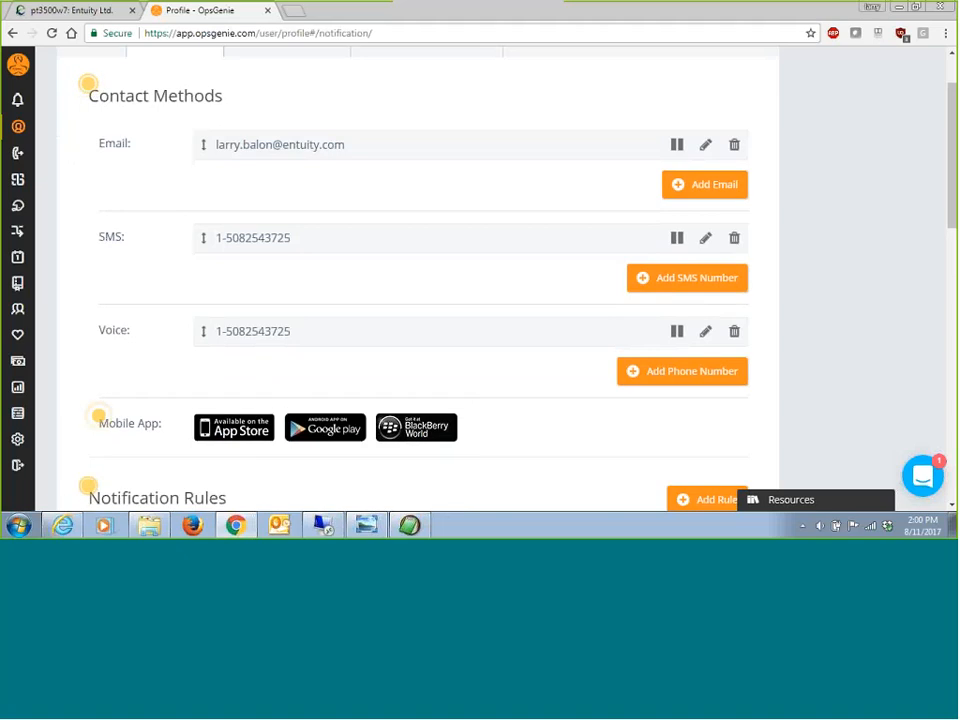
{"action": "scroll", "coordinate": [487, 310], "scroll_direction": "down", "scroll_amount": 3}
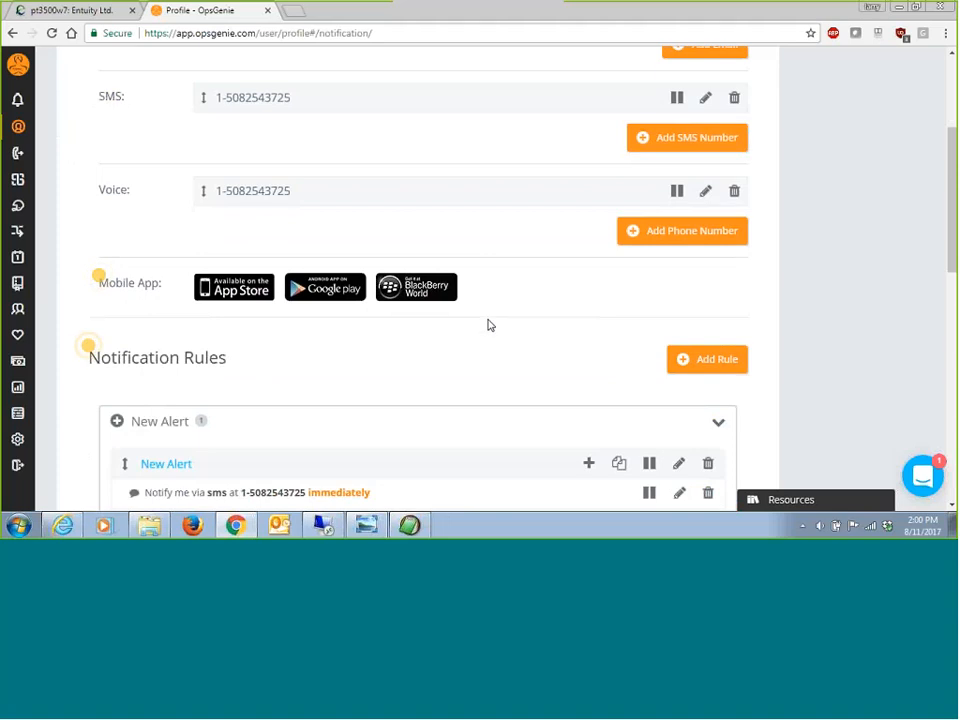
{"action": "scroll", "coordinate": [553, 370], "scroll_direction": "down", "scroll_amount": 2}
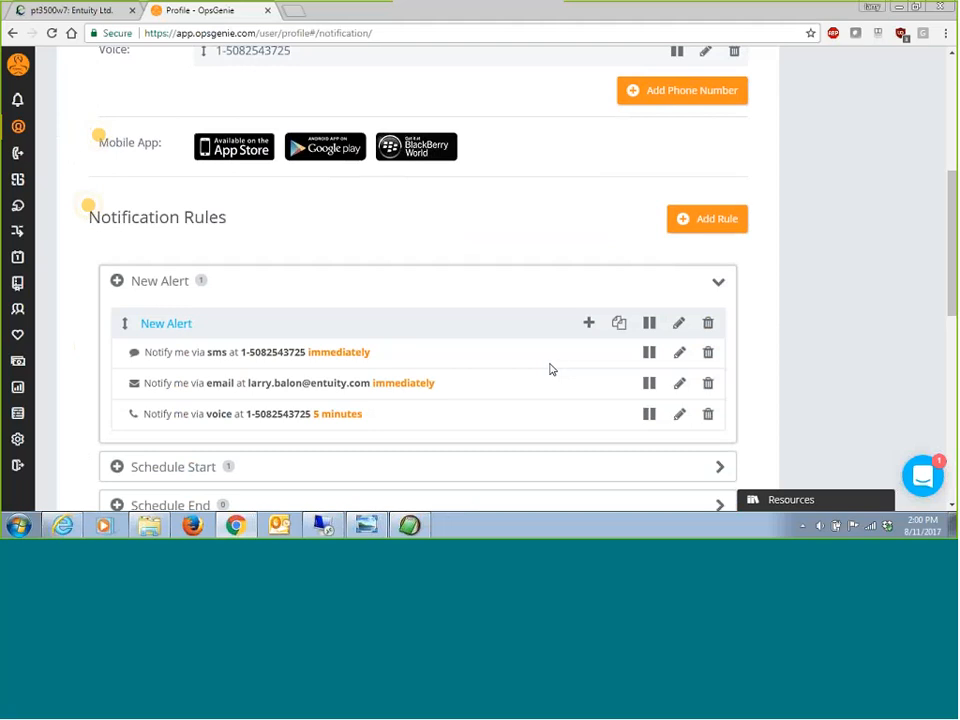
Step: Locate the API key of the Default API integration in OpsGenie, and return to the alerts list
{"action": "mouse_move", "coordinate": [6, 446]}
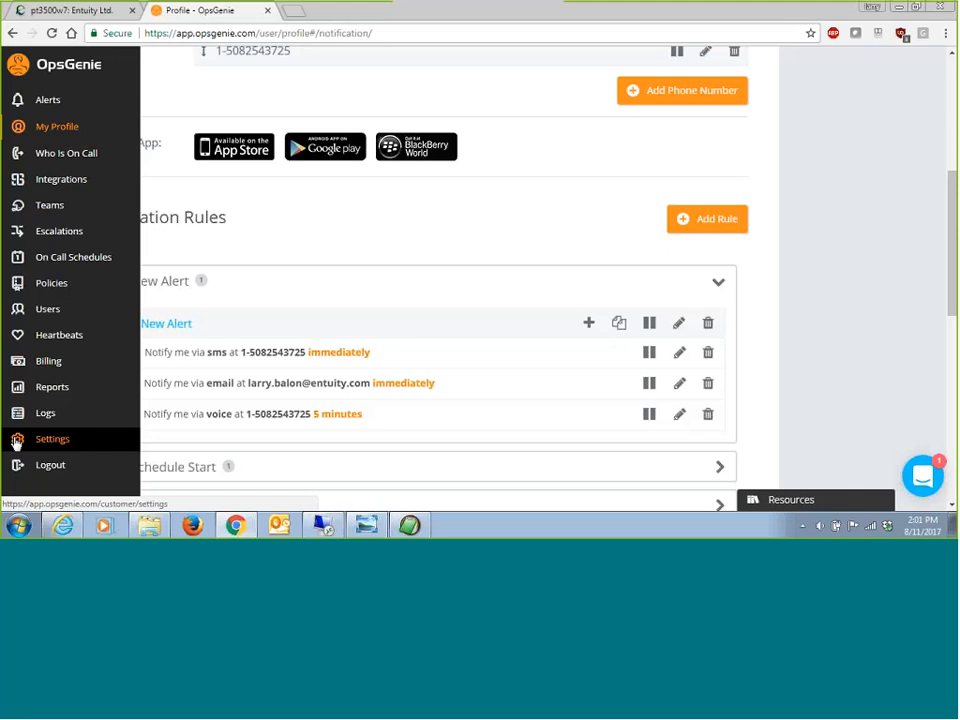
{"action": "left_click", "coordinate": [22, 185]}
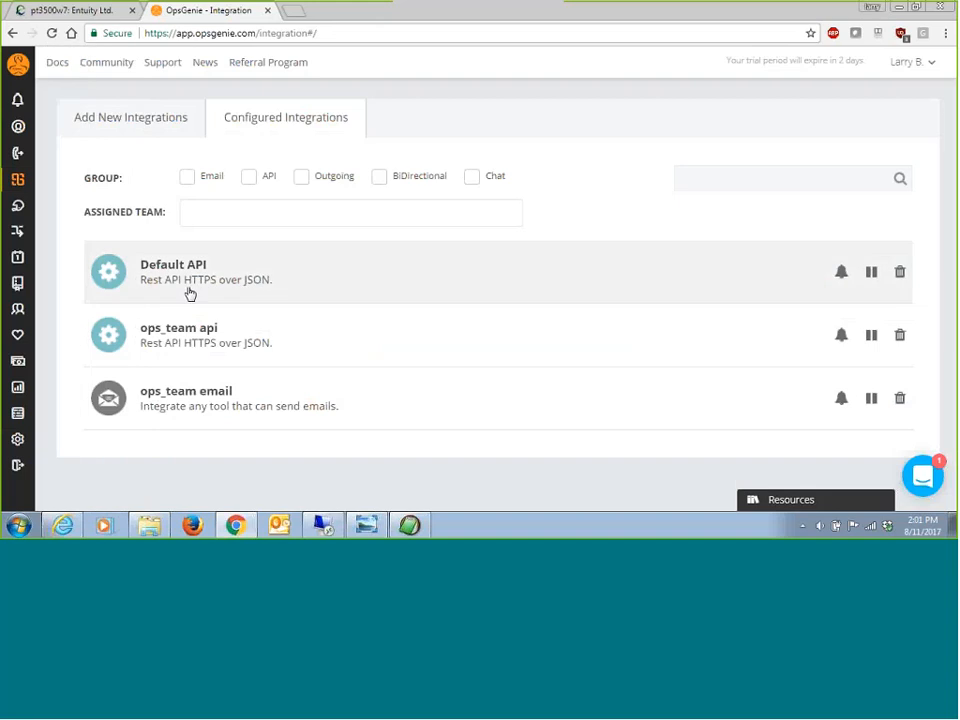
{"action": "left_click", "coordinate": [116, 278]}
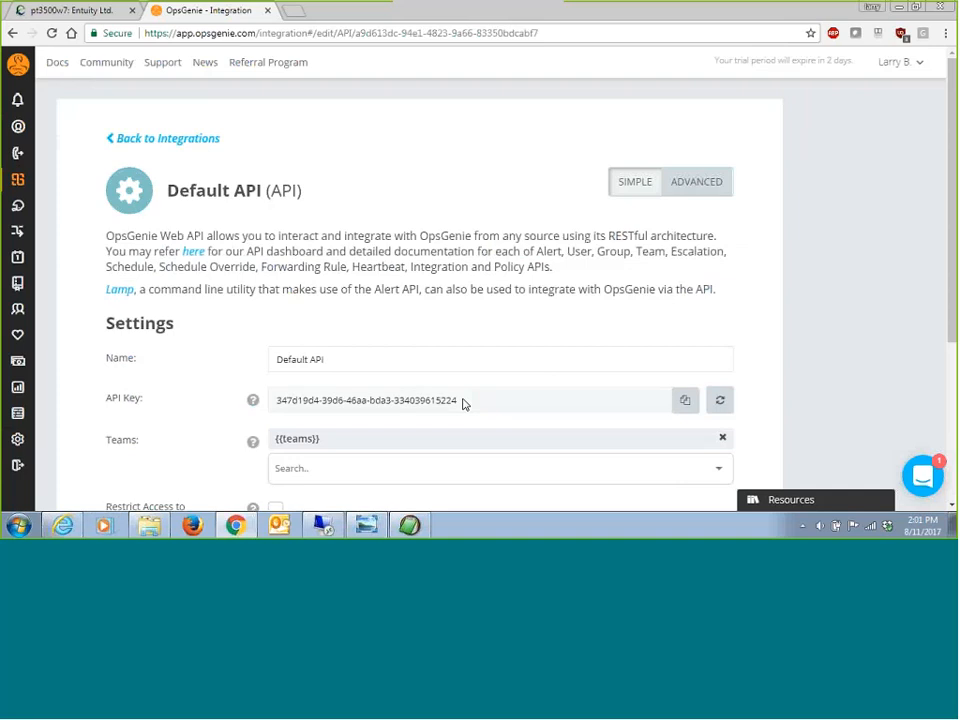
{"action": "left_click_drag", "start_coordinate": [462, 403], "coordinate": [244, 395]}
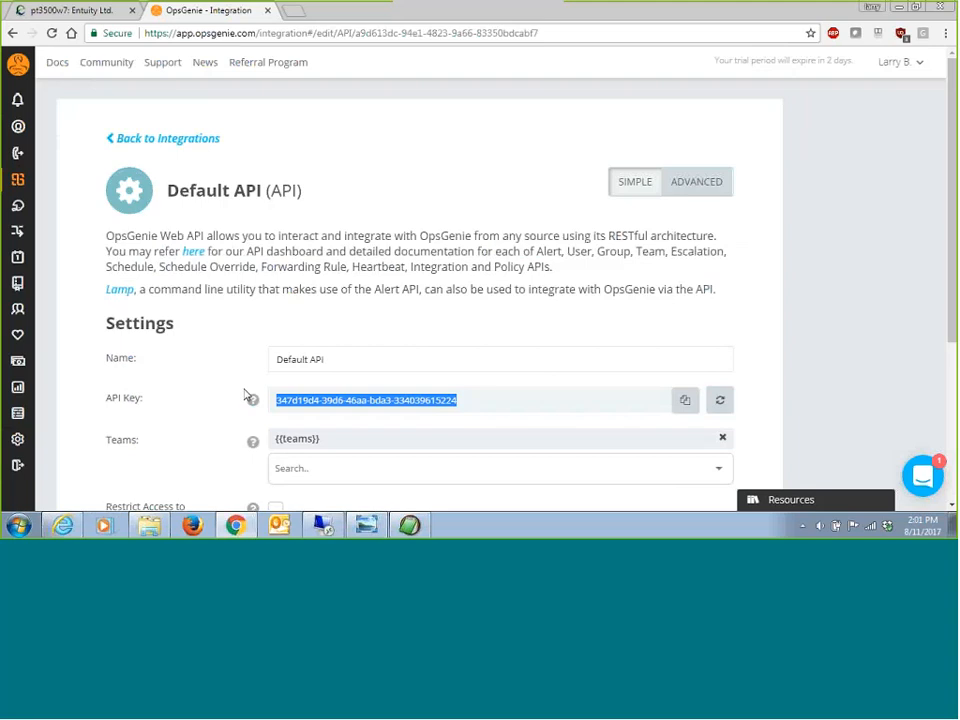
{"action": "mouse_move", "coordinate": [11, 161]}
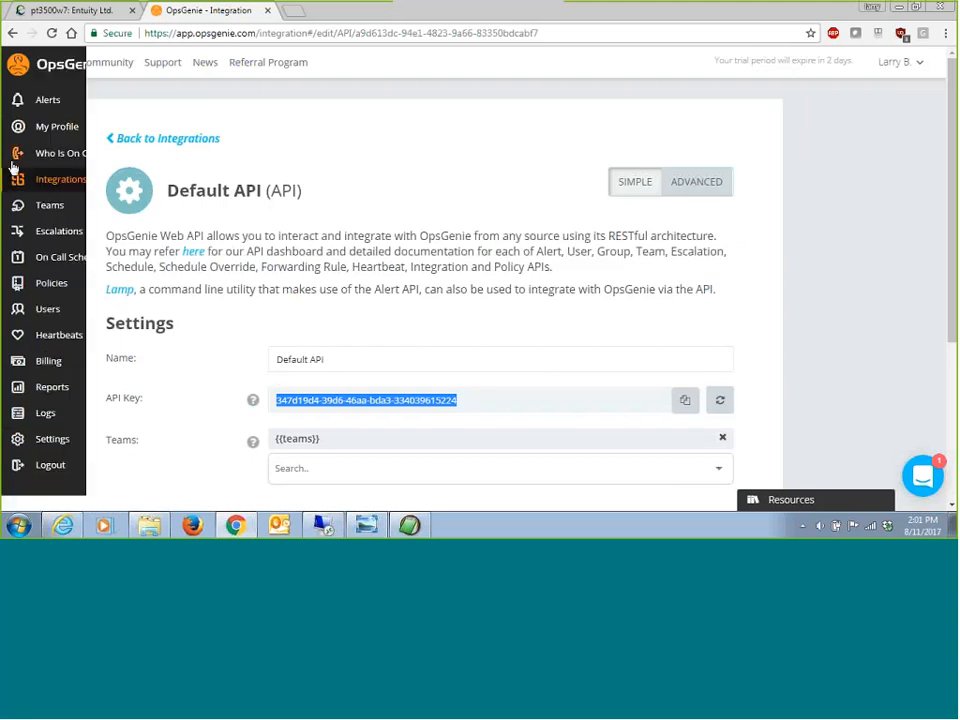
{"action": "left_click", "coordinate": [42, 108]}
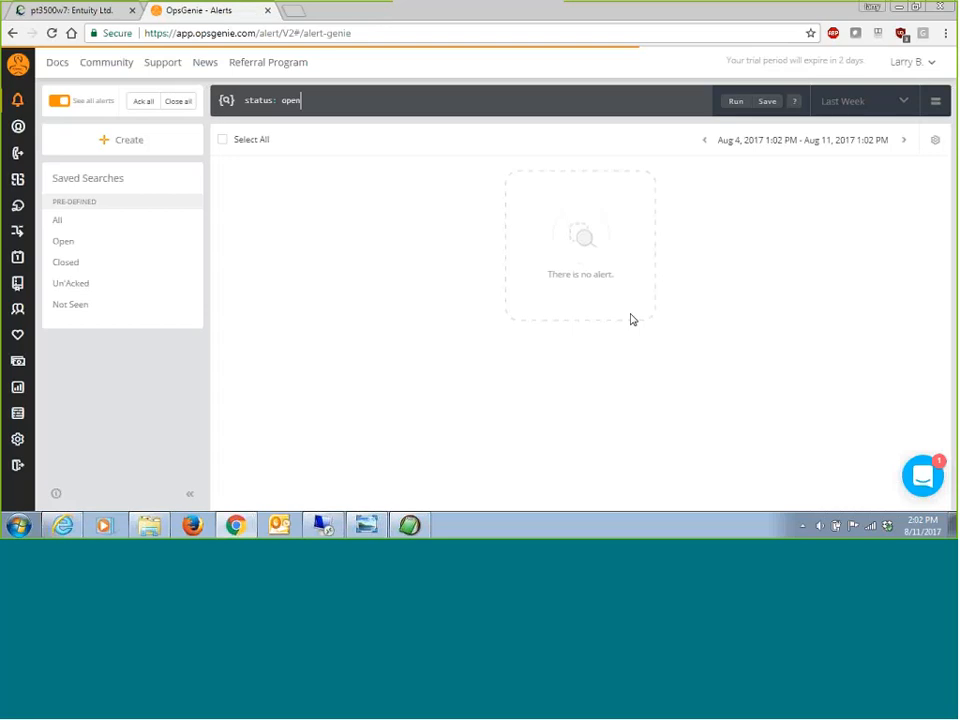
Step: Switch to Entuity and start a new event action with "Send to OpsGenie" as both name and description
{"action": "left_click", "coordinate": [108, 12]}
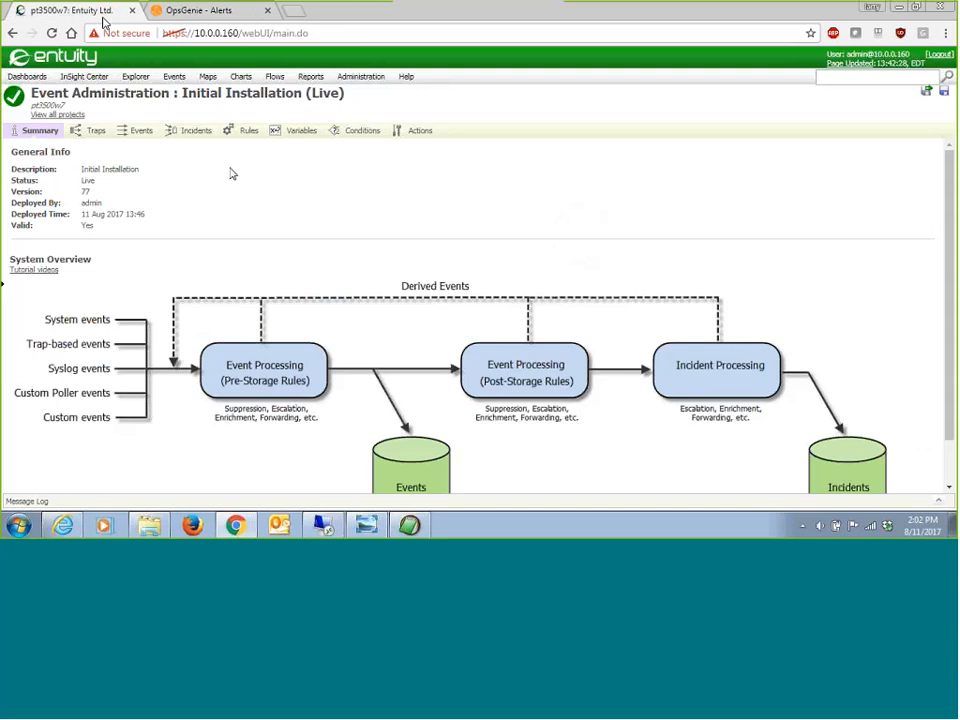
{"action": "left_click", "coordinate": [417, 137]}
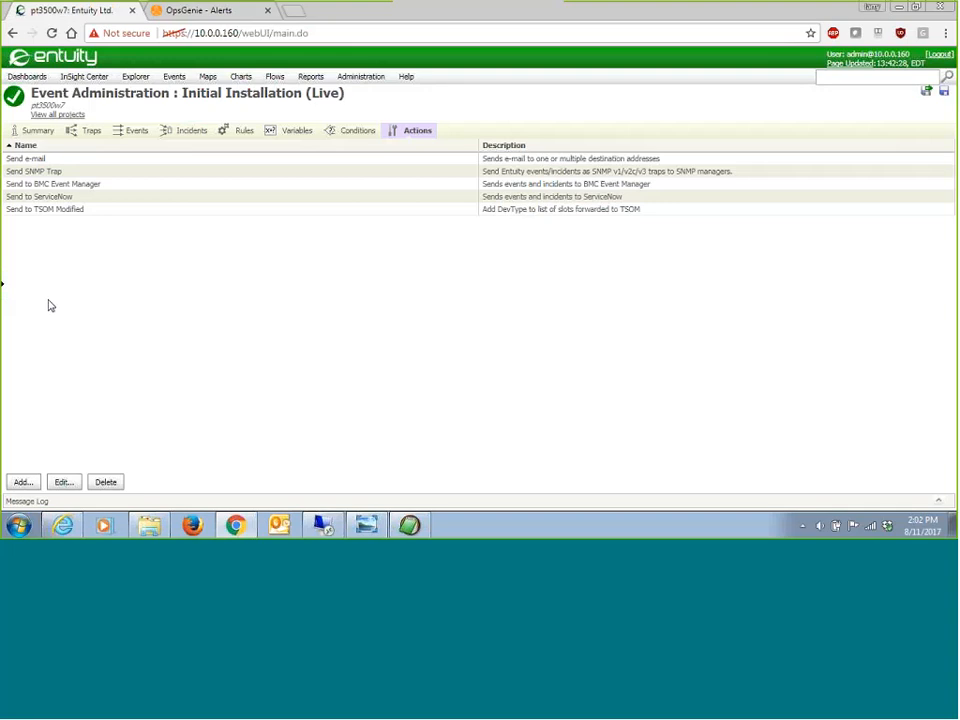
{"action": "left_click", "coordinate": [28, 486]}
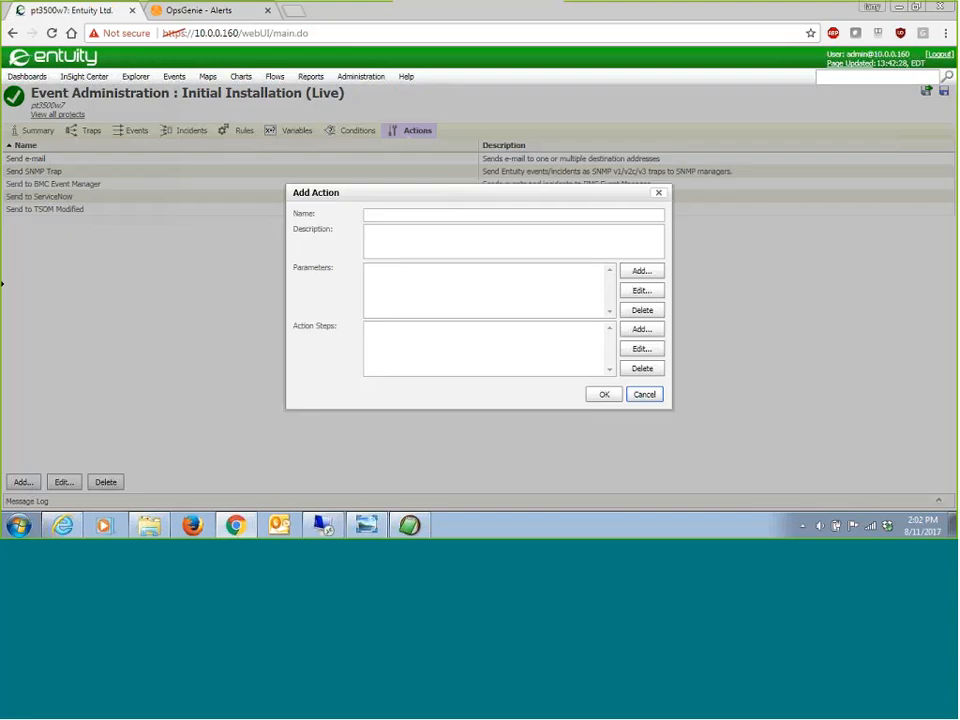
{"action": "left_click", "coordinate": [395, 212]}
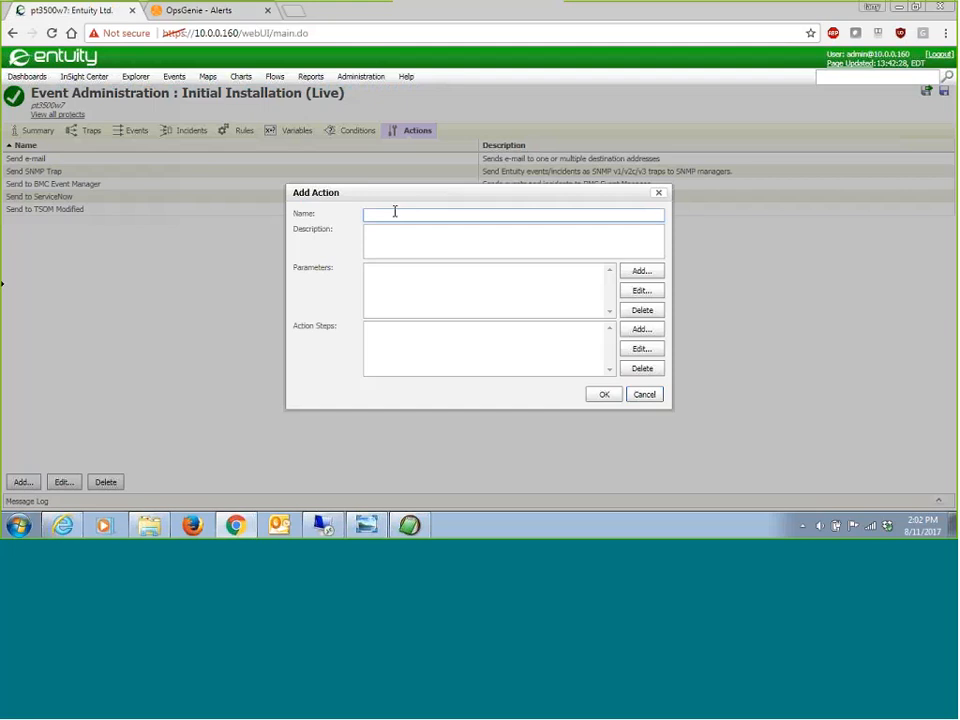
{"action": "type", "text": "Send to OpsGenie"}
{"action": "left_click_drag", "start_coordinate": [479, 217], "coordinate": [301, 246]}
{"action": "key", "text": "ctrl+c"}
{"action": "left_click", "coordinate": [403, 230]}
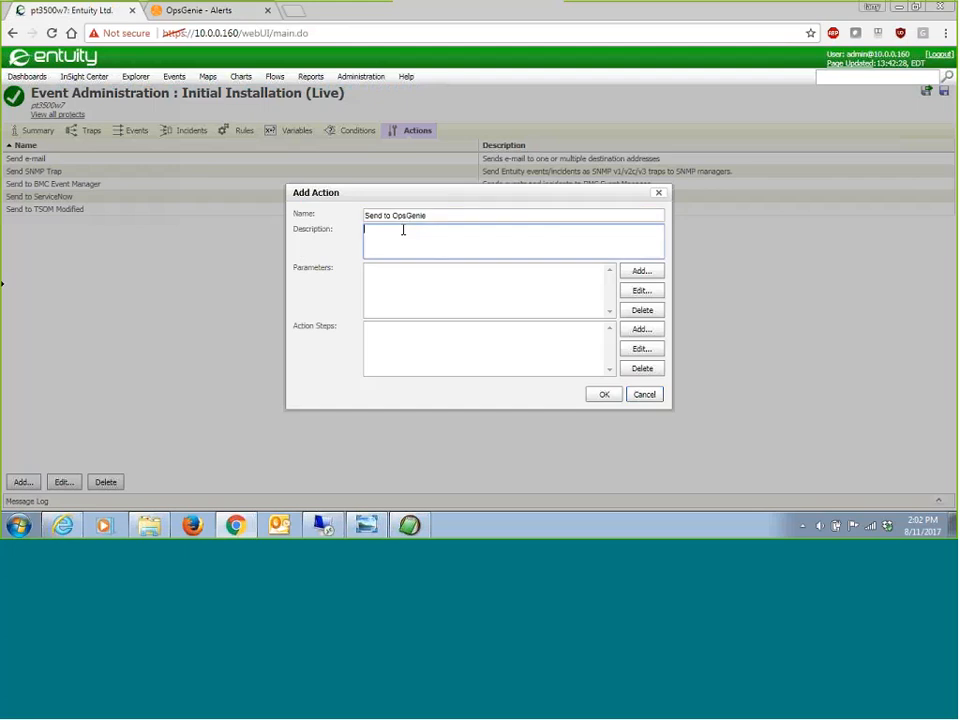
{"action": "key", "text": "ctrl+v"}
Step: Add a parameter named apiKey with the description "Unique OpsGenie API Key" and an empty quoted string as default value
{"action": "left_click", "coordinate": [655, 271]}
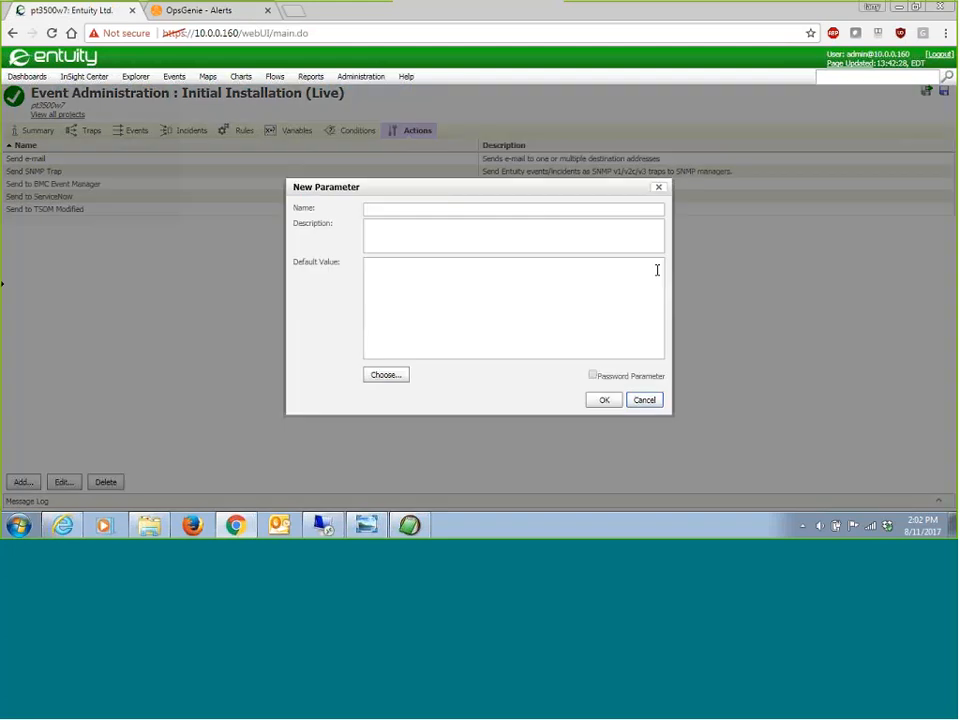
{"action": "left_click", "coordinate": [530, 210]}
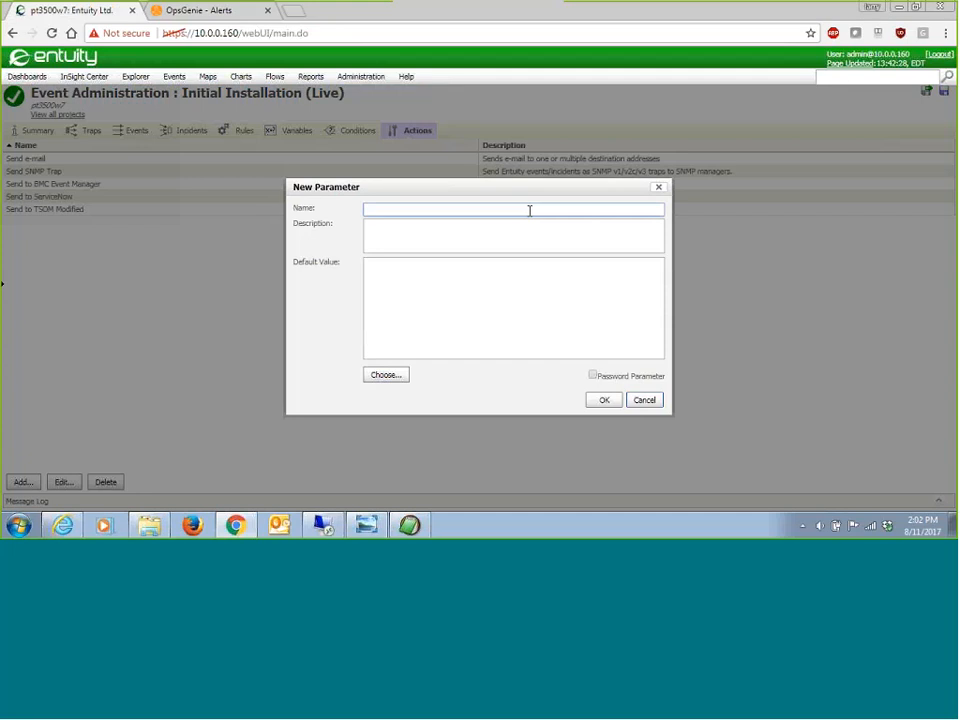
{"action": "type", "text": "as"}
{"action": "type", "text": "iKey"}
{"action": "left_click", "coordinate": [517, 230]}
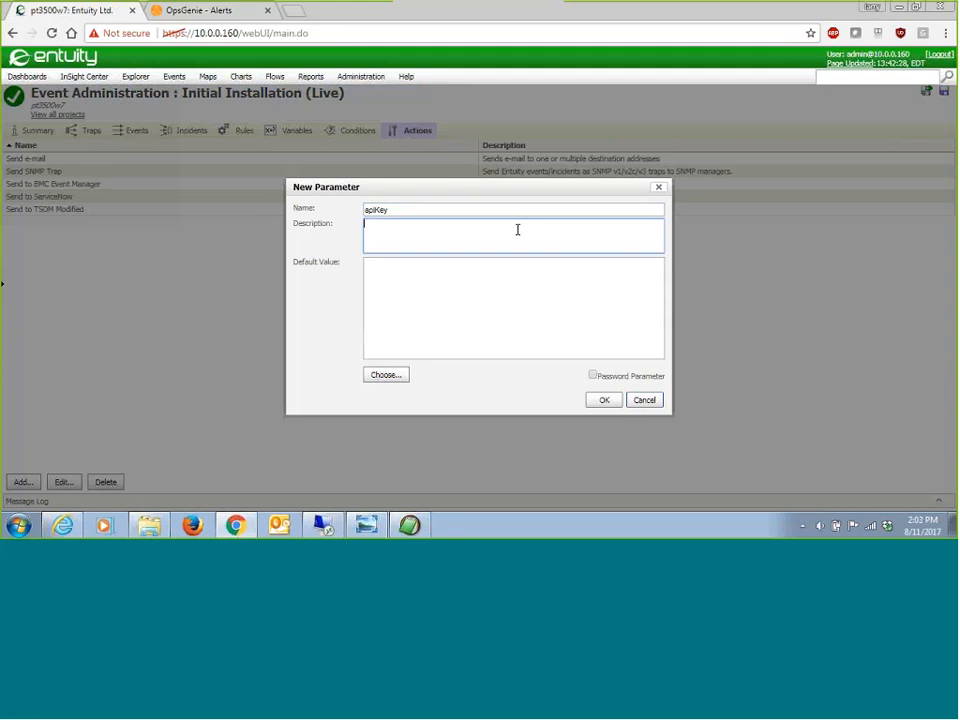
{"action": "type", "text": "Unique OpsGenie API Key"}
{"action": "left_click", "coordinate": [474, 263]}
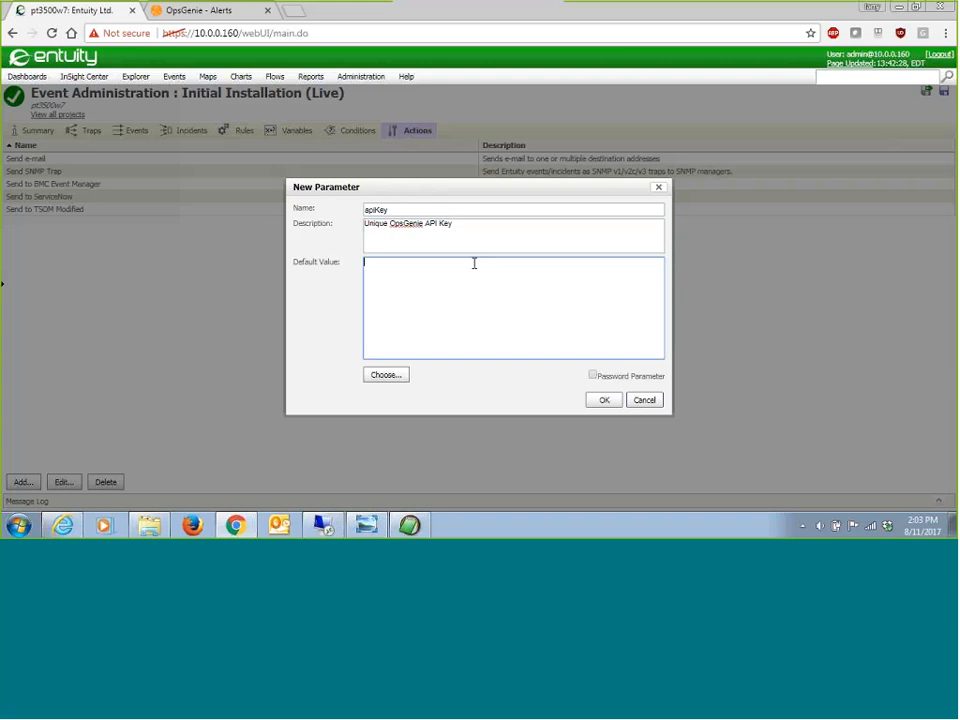
{"action": "type", "text": "\""}
{"action": "left_click", "coordinate": [604, 401]}
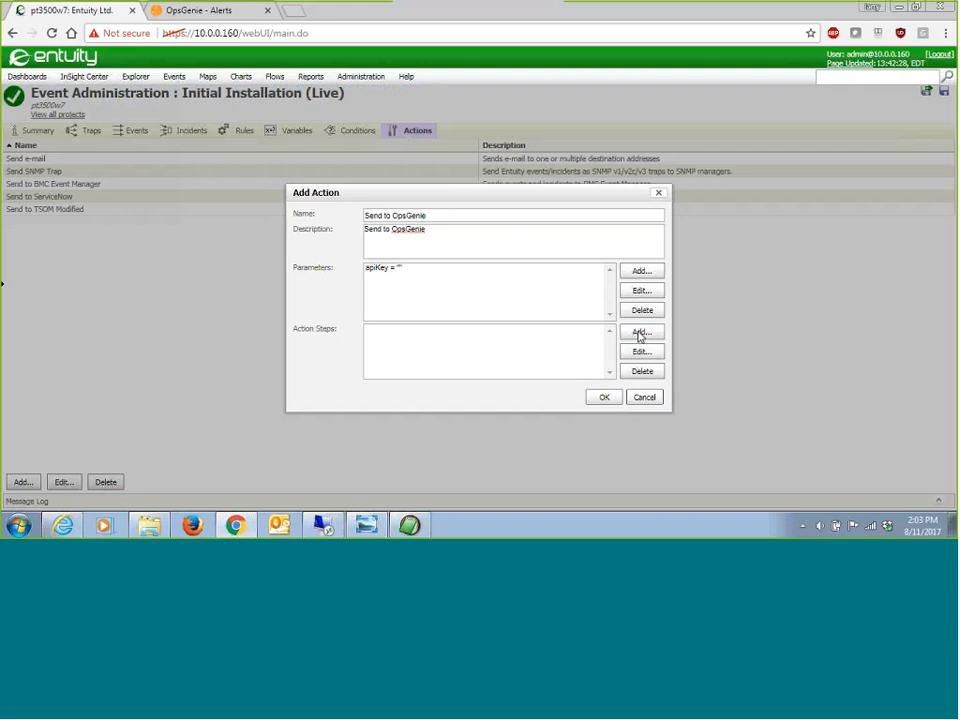
Step: Add an action step of type Groovy Script to the Send to OpsGenie action
{"action": "left_click", "coordinate": [640, 333]}
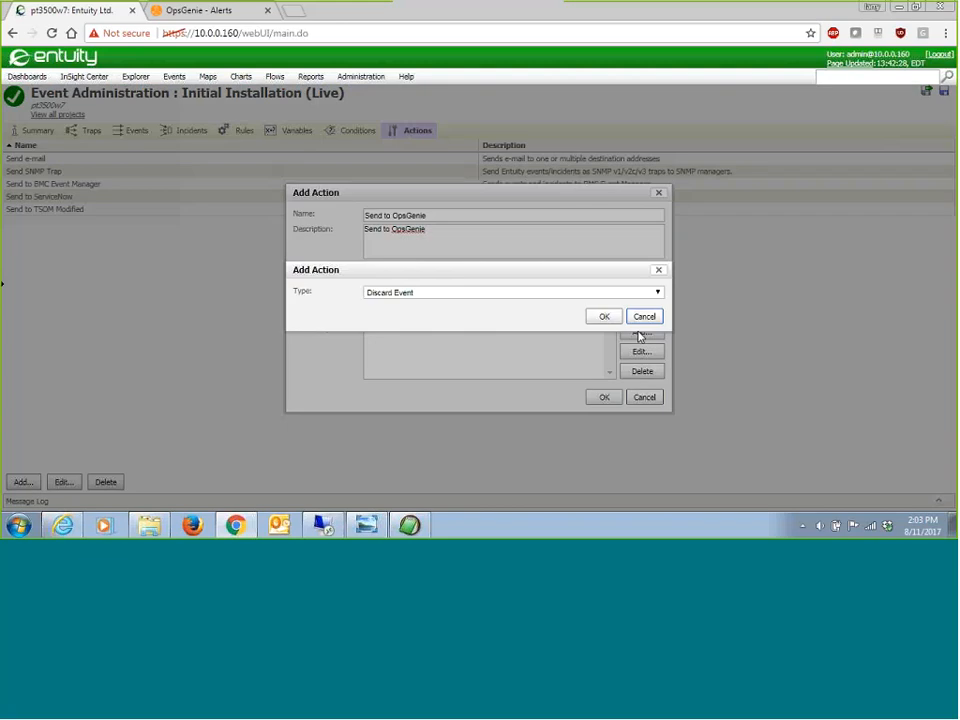
{"action": "left_click", "coordinate": [542, 293]}
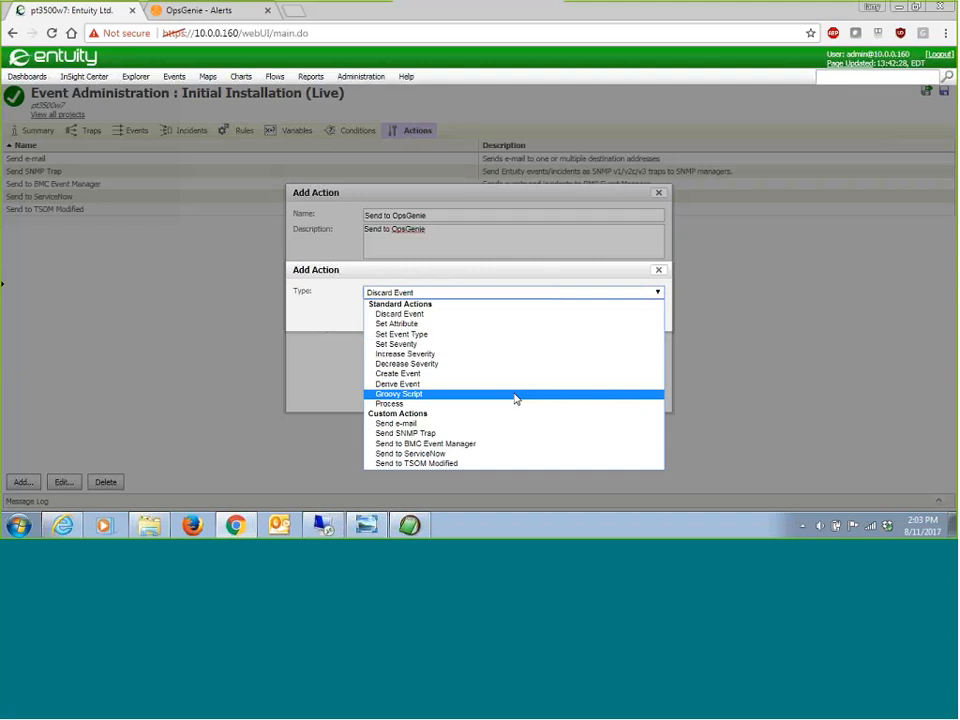
{"action": "left_click", "coordinate": [516, 396]}
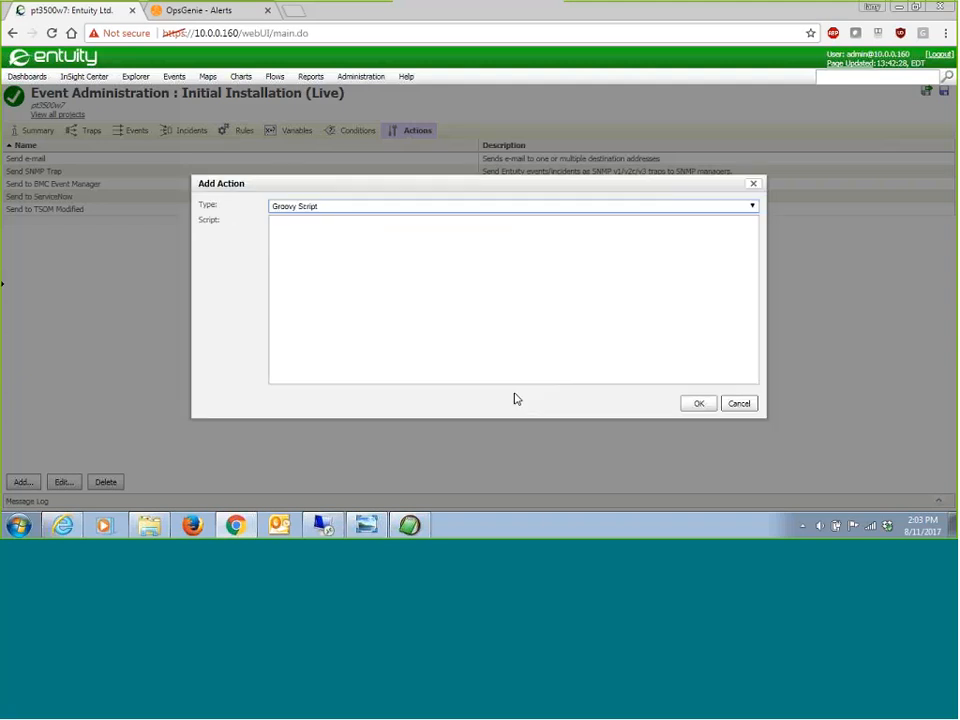
Step: Switch to EditPad Lite and copy the entire contents of opsGenieGroovyScript.txt
{"action": "left_click", "coordinate": [410, 525]}
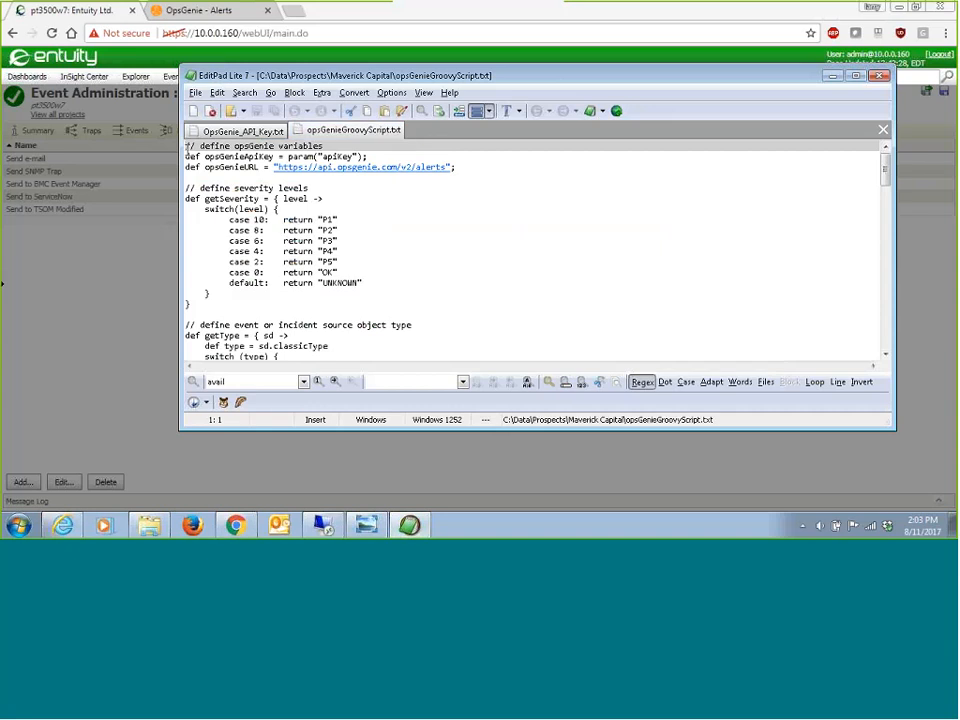
{"action": "left_click", "coordinate": [189, 146]}
{"action": "left_click", "coordinate": [217, 92]}
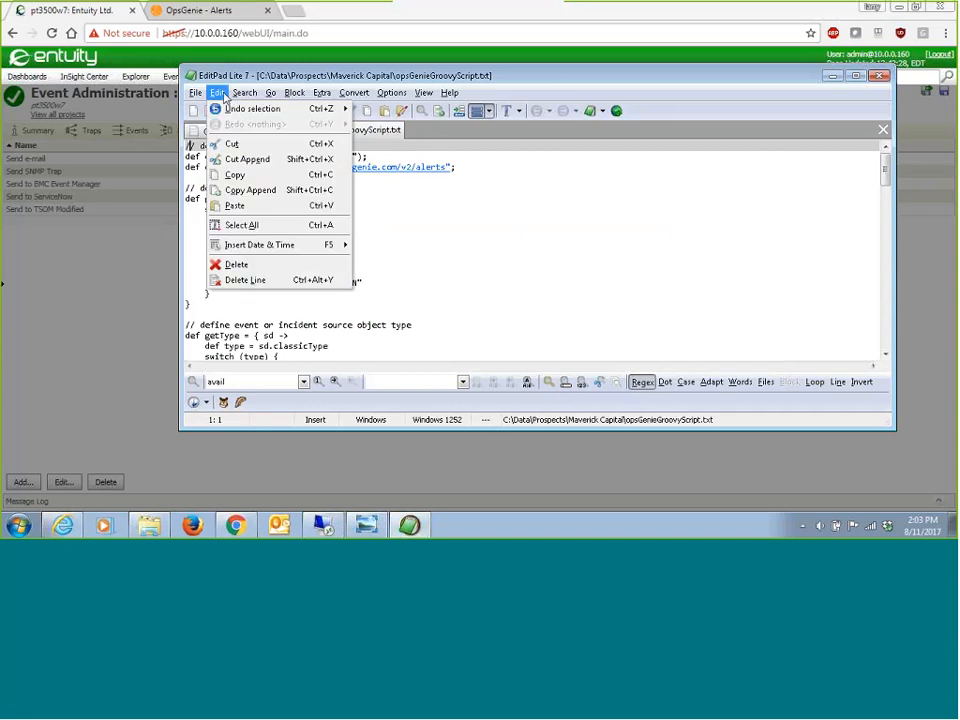
{"action": "left_click", "coordinate": [241, 226]}
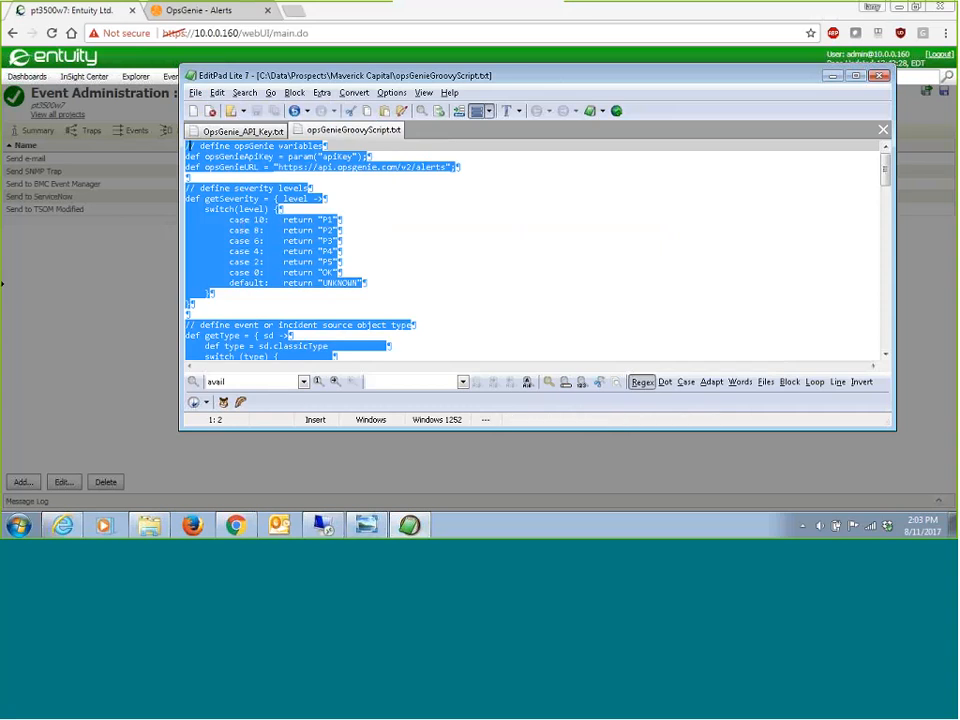
Step: Return to Entuity, paste the copied script into the Groovy Script step, and confirm the Send to OpsGenie action
{"action": "key", "text": "alt+Tab"}
{"action": "right_click", "coordinate": [325, 231]}
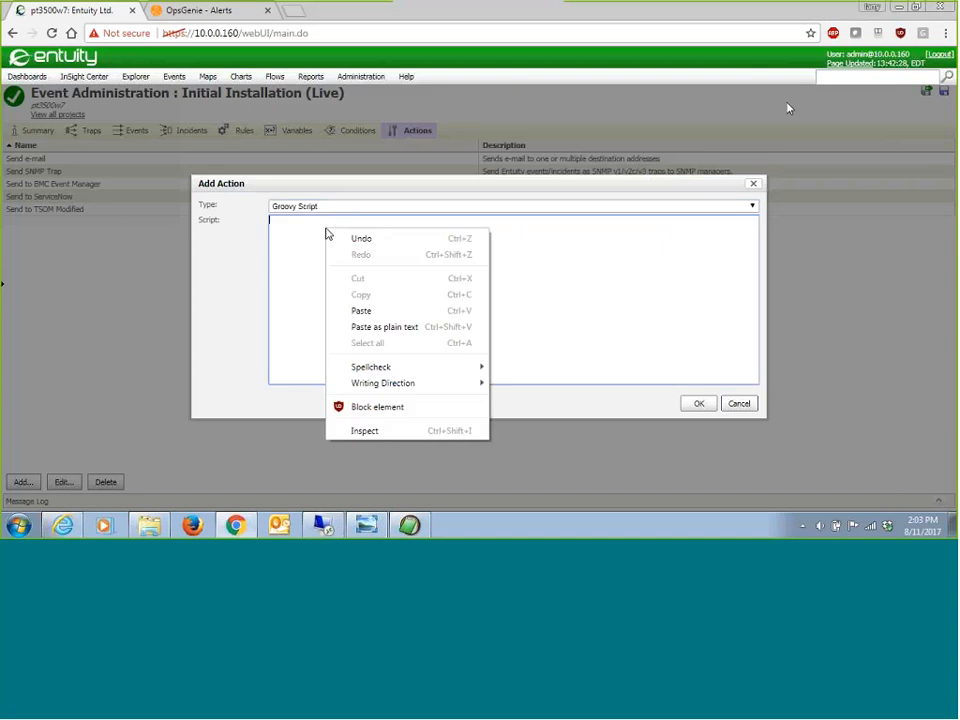
{"action": "left_click", "coordinate": [361, 310]}
{"action": "scroll", "coordinate": [466, 278], "scroll_direction": "up", "scroll_amount": 15}
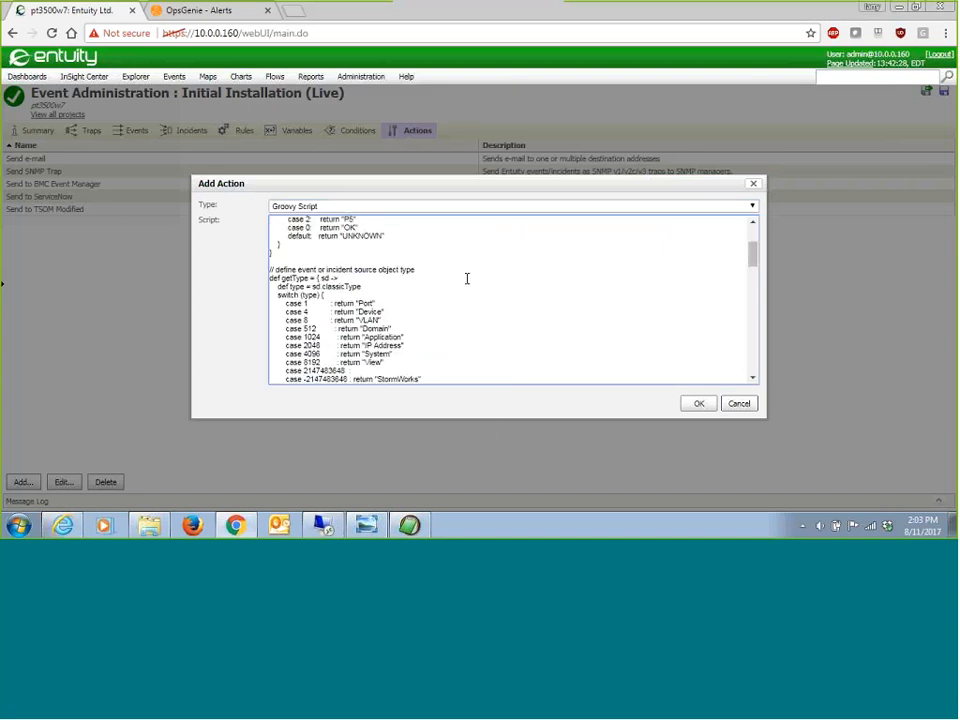
{"action": "scroll", "coordinate": [466, 278], "scroll_direction": "up", "scroll_amount": 3}
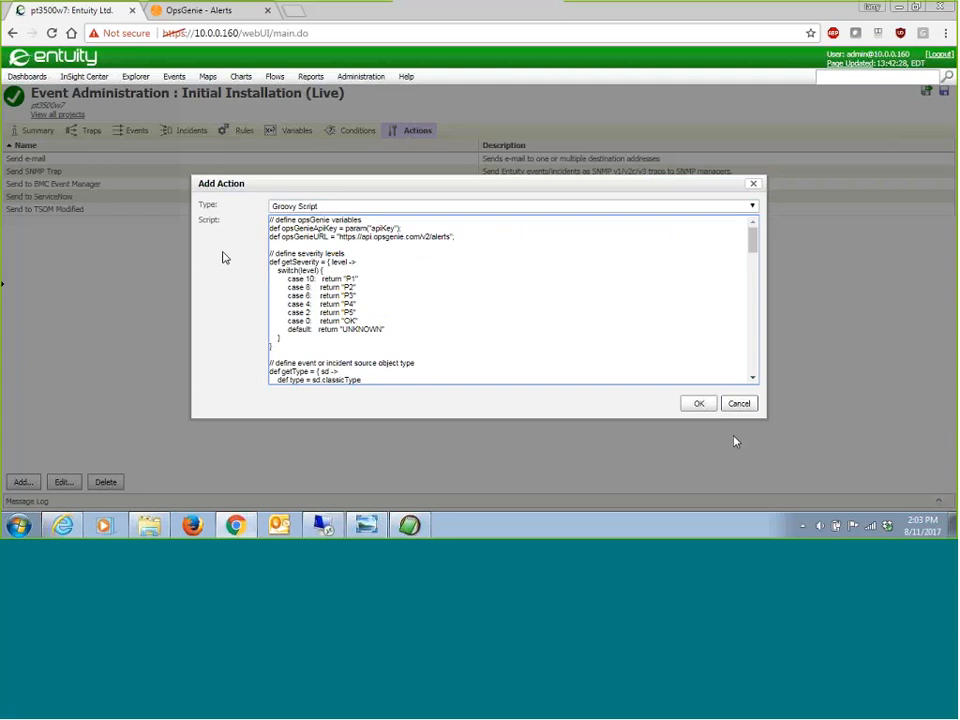
{"action": "left_click", "coordinate": [699, 405]}
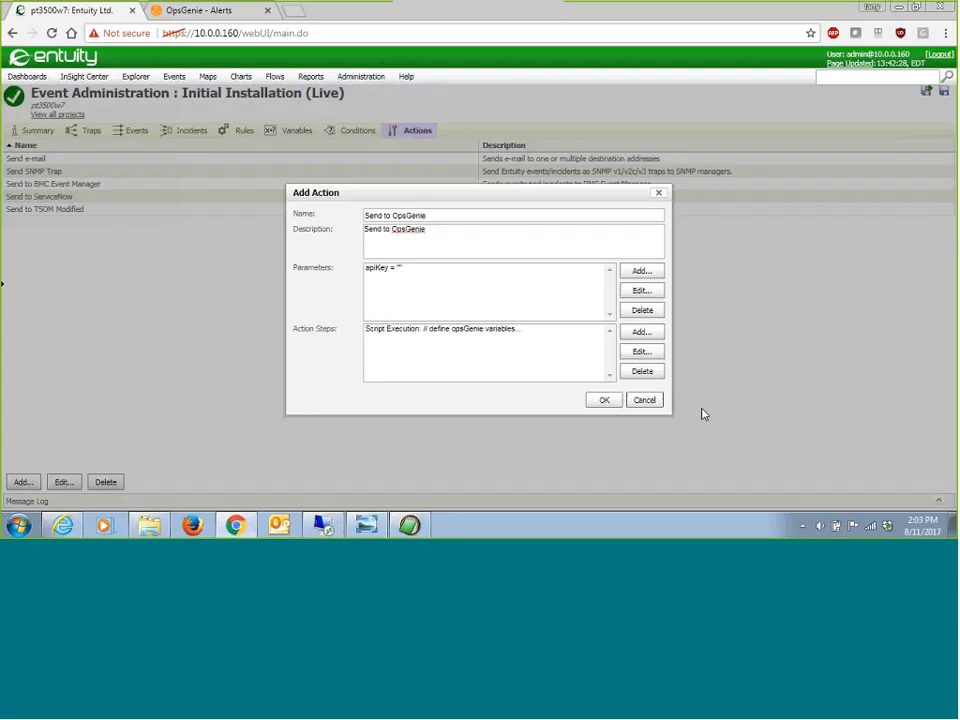
{"action": "left_click", "coordinate": [606, 400]}
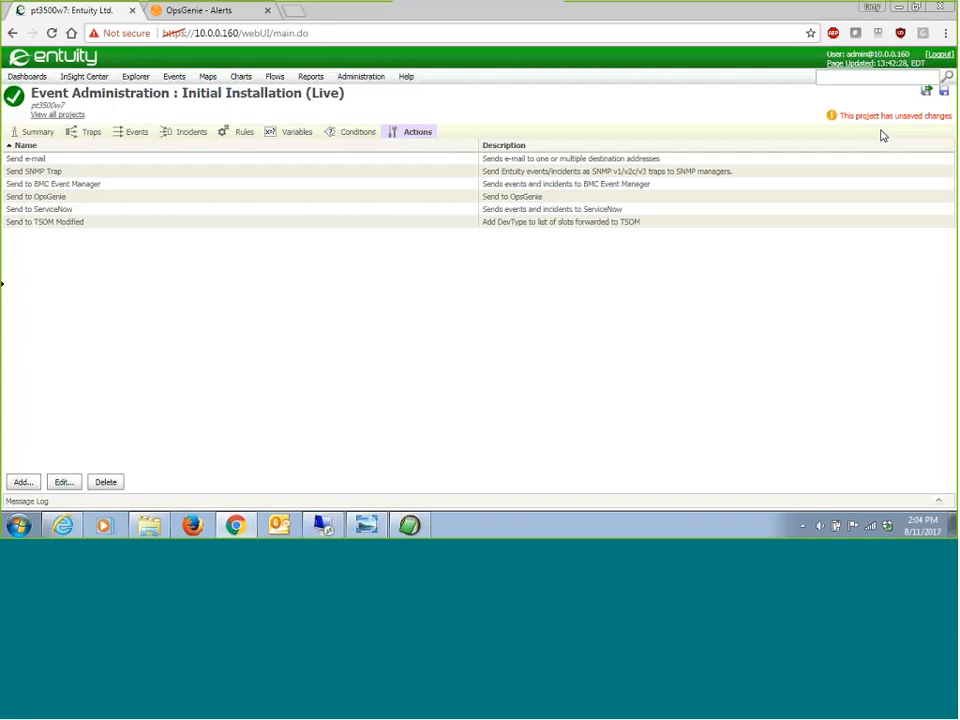
Step: Save and deploy the project with the description "Add OpsGenie Action"
{"action": "left_click", "coordinate": [925, 91]}
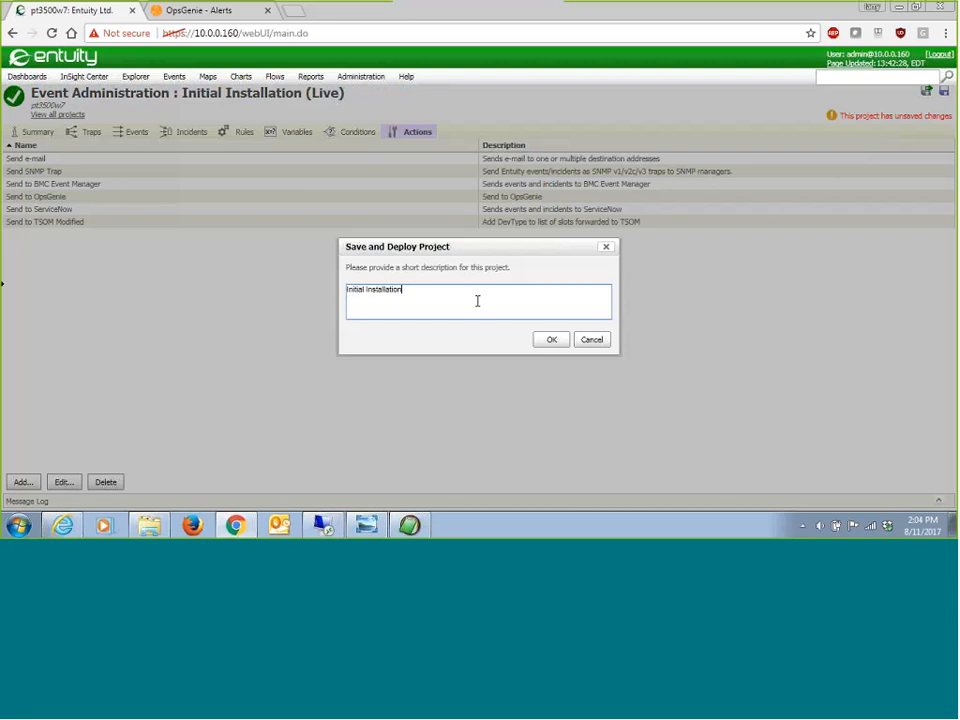
{"action": "left_click_drag", "start_coordinate": [476, 300], "coordinate": [340, 298]}
{"action": "type", "text": "Add"}
{"action": "type", "text": "OpsGenie Action"}
{"action": "left_click", "coordinate": [551, 341]}
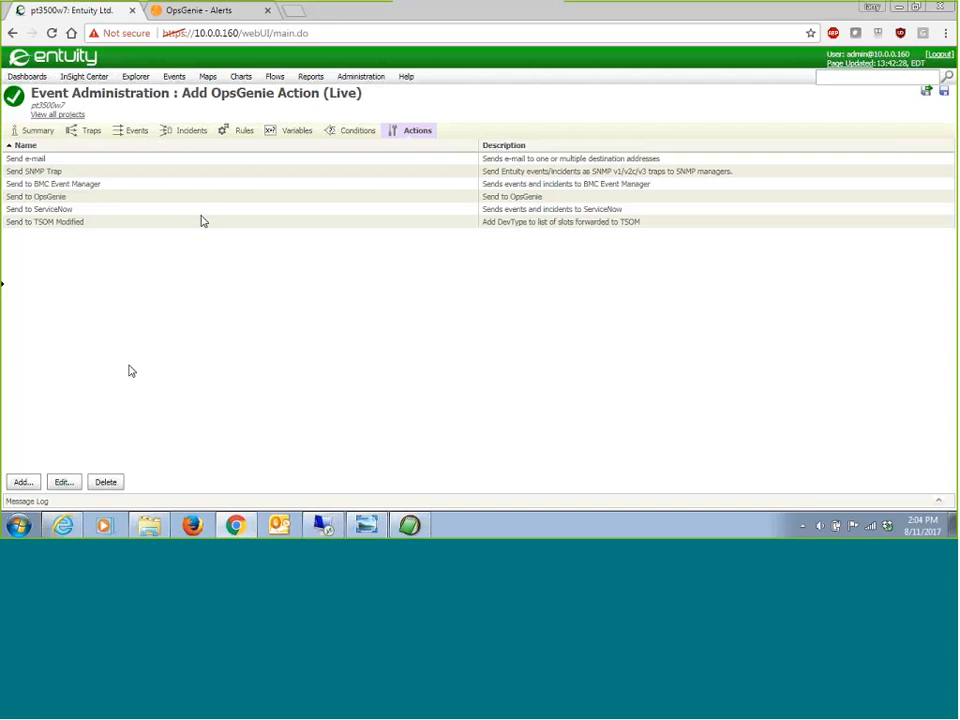
Step: Create a global incident trigger named "Forward to OpsGenie" with the description "Forward Incidents to OpsGenie"
{"action": "left_click", "coordinate": [189, 134]}
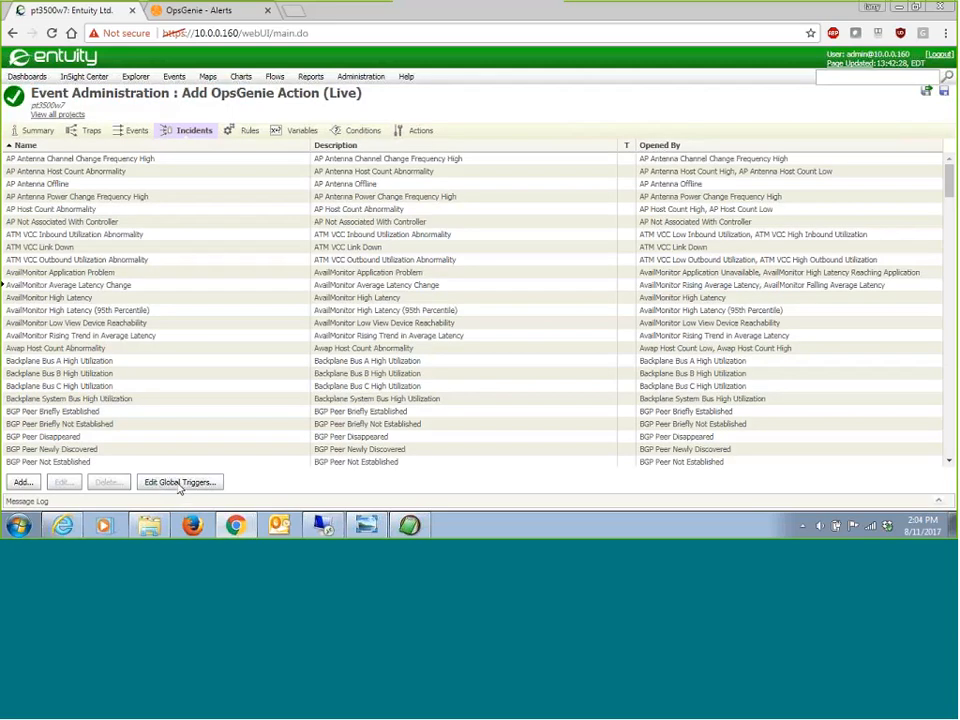
{"action": "left_click", "coordinate": [180, 483]}
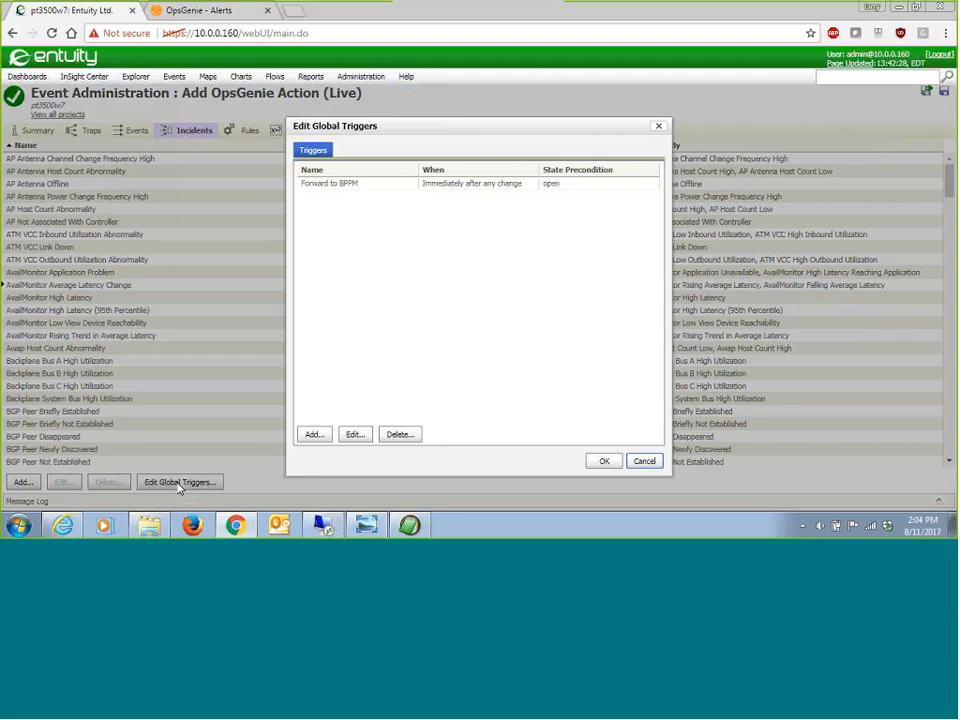
{"action": "left_click", "coordinate": [313, 435]}
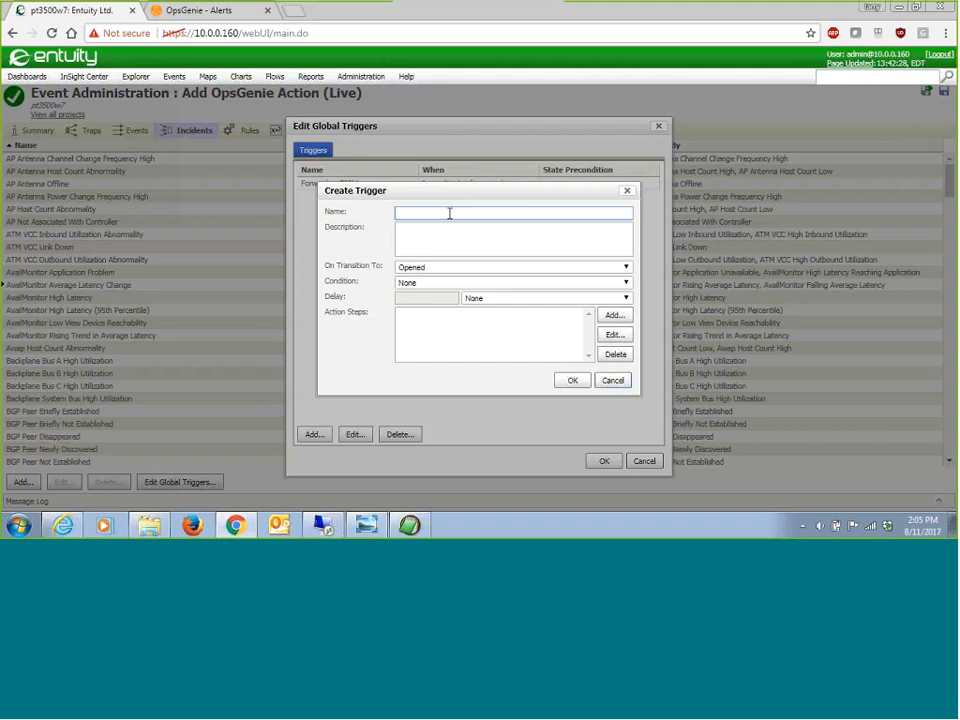
{"action": "type", "text": "Forward to OpsGenie"}
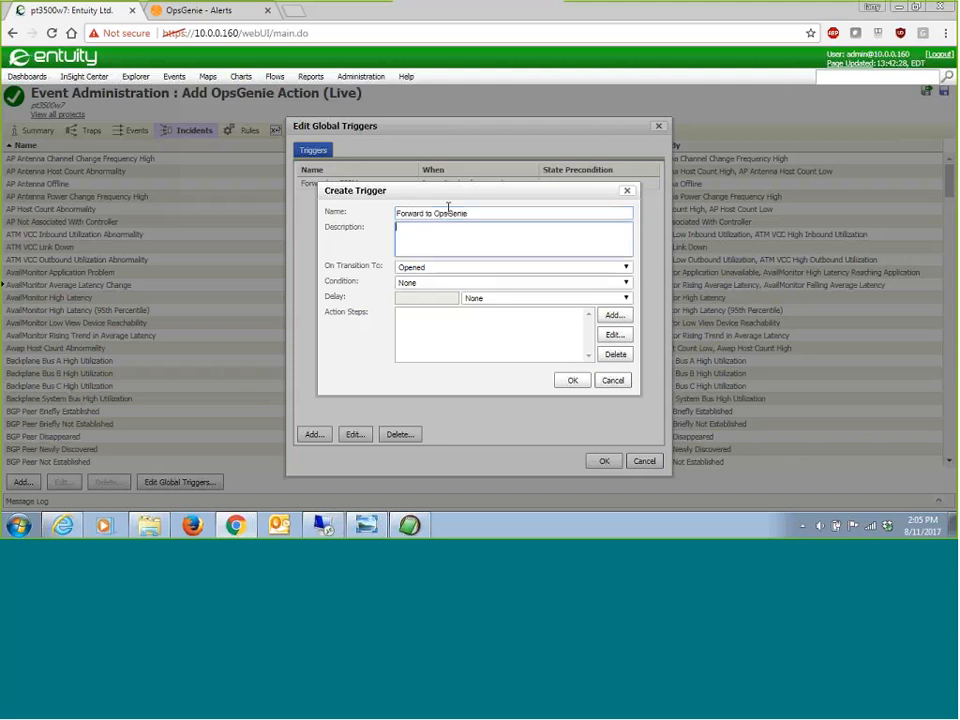
{"action": "key", "text": "Tab"}
{"action": "type", "text": "Forward Incidents to OpsGenie"}
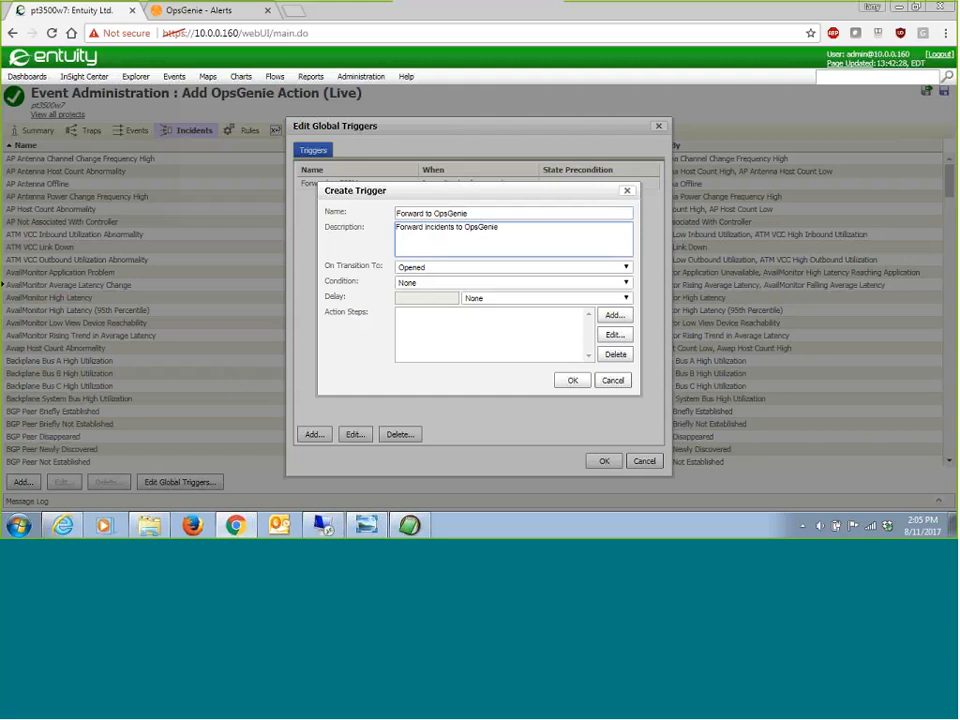
Step: Set the trigger to run on transition to Any Change, with the condition All tests must succeed
{"action": "left_click", "coordinate": [435, 268]}
{"action": "left_click", "coordinate": [434, 330]}
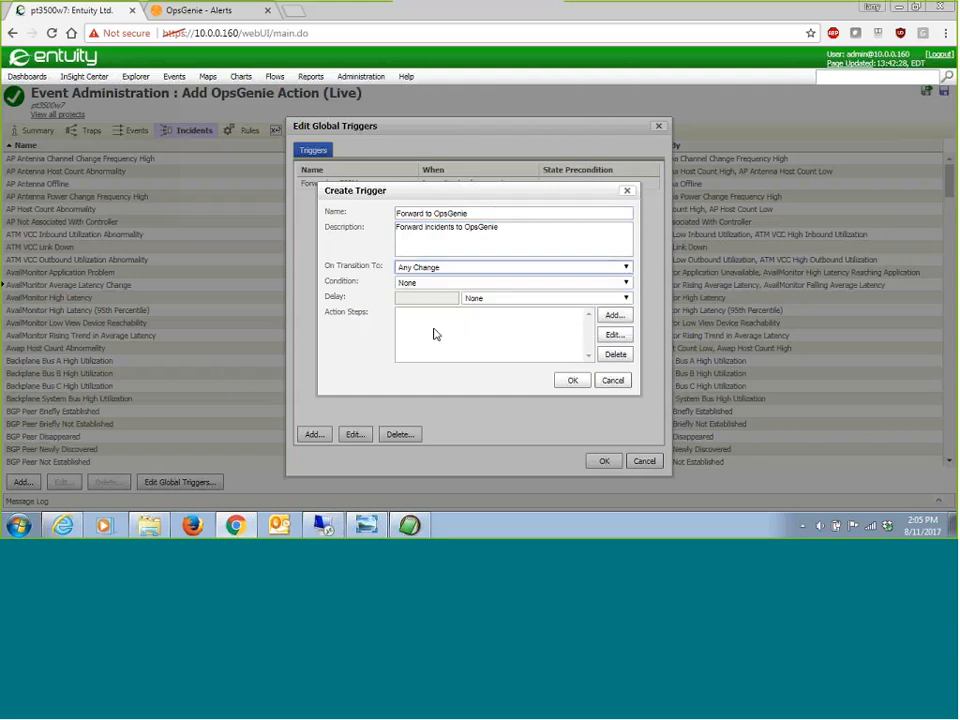
{"action": "left_click", "coordinate": [584, 286]}
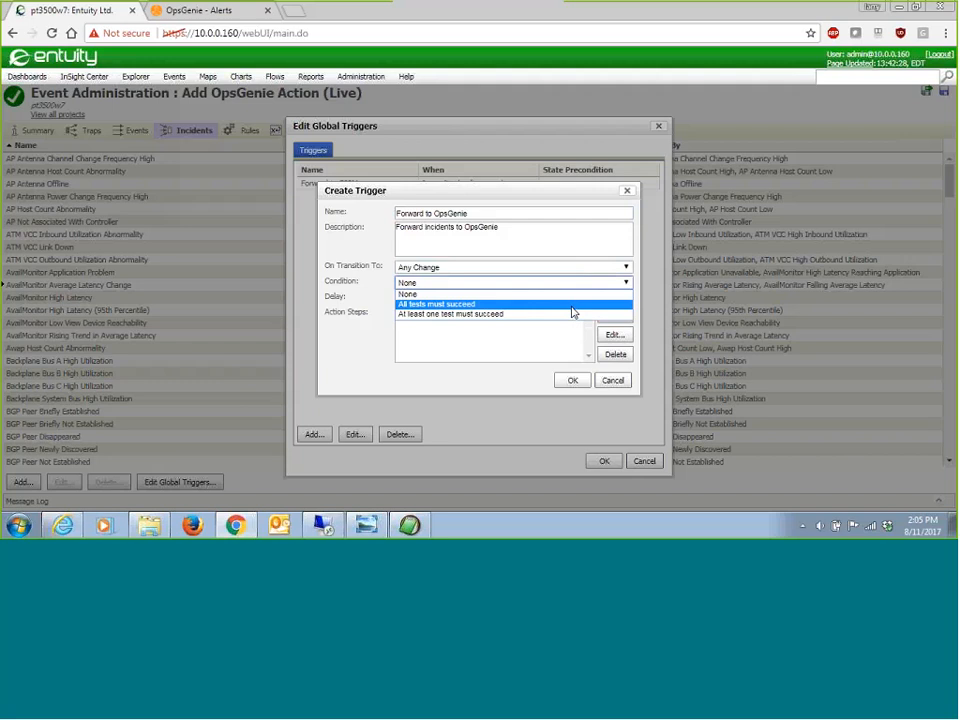
{"action": "left_click", "coordinate": [573, 305]}
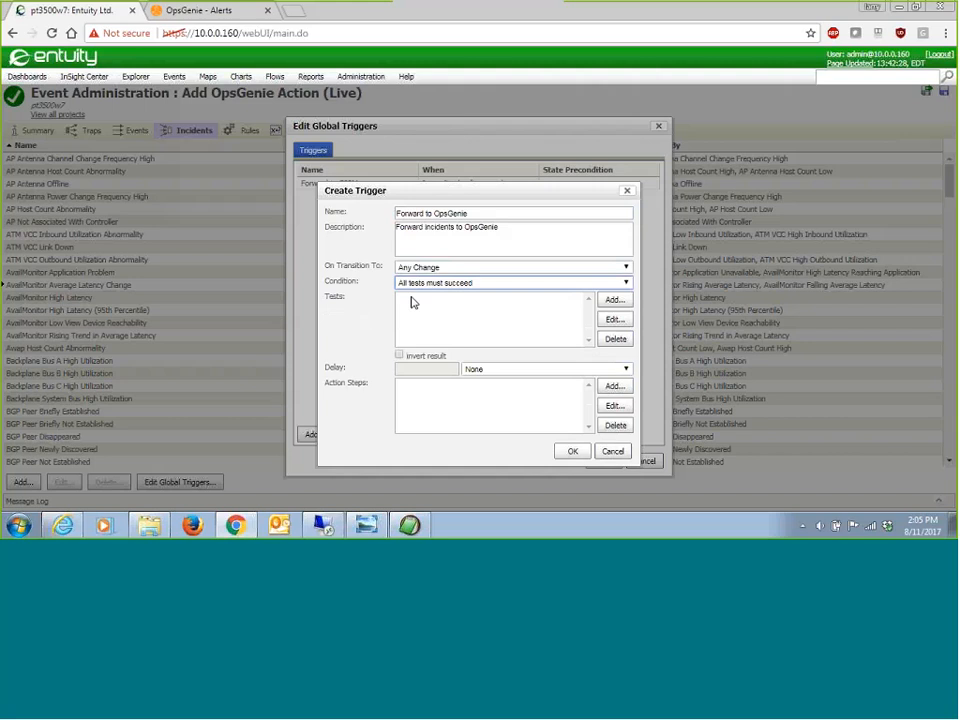
Step: Add a View Membership Test for the 10.66.100 Subnet view to the trigger's tests
{"action": "left_click", "coordinate": [617, 301]}
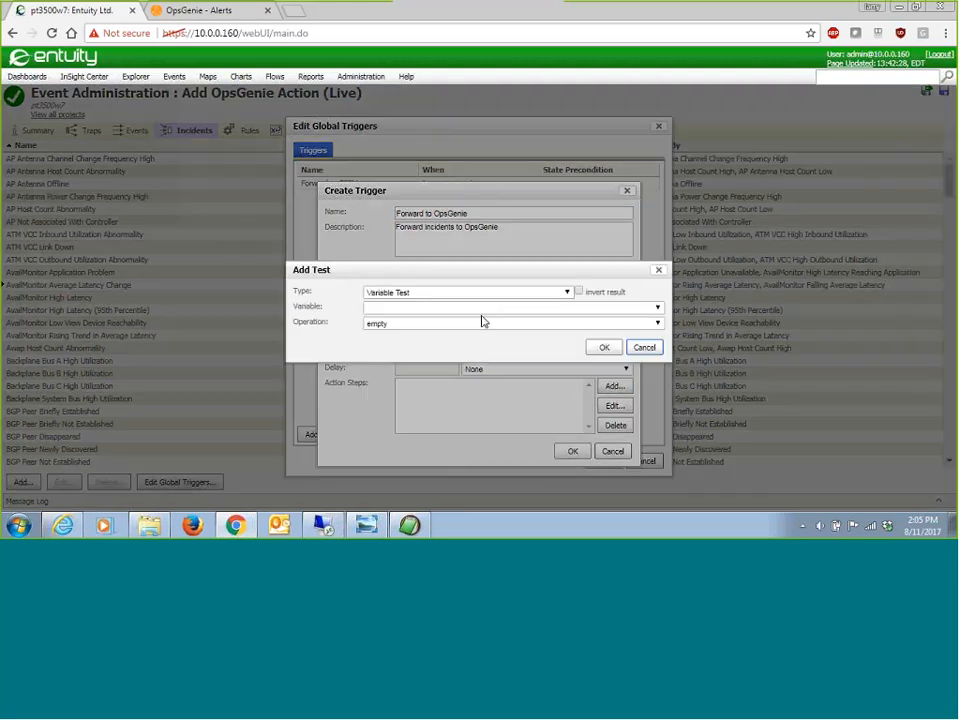
{"action": "left_click", "coordinate": [493, 296]}
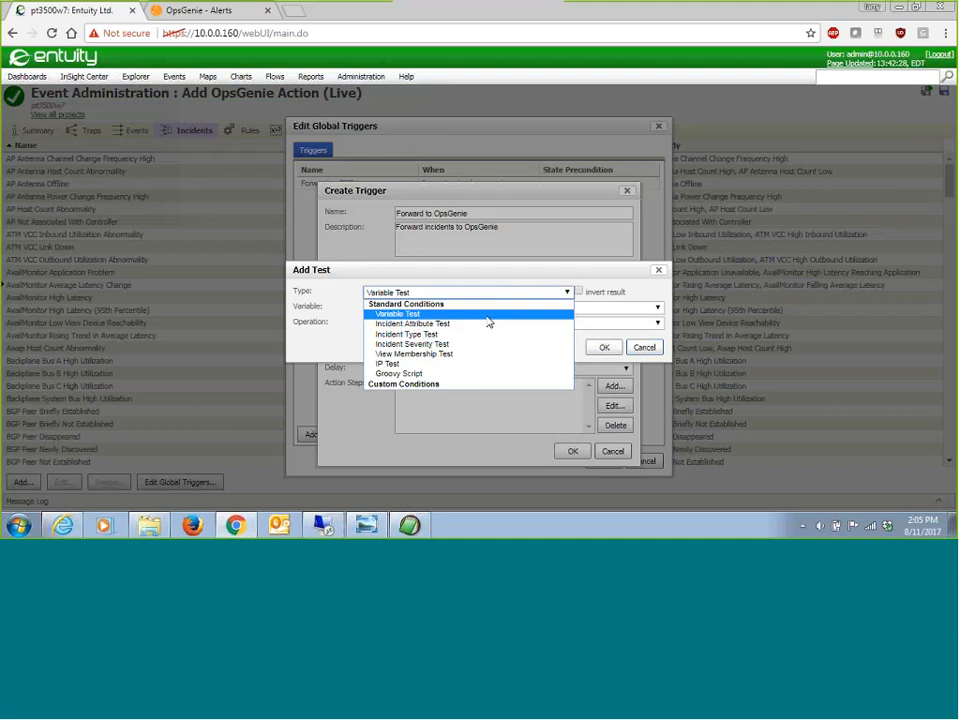
{"action": "left_click", "coordinate": [484, 355]}
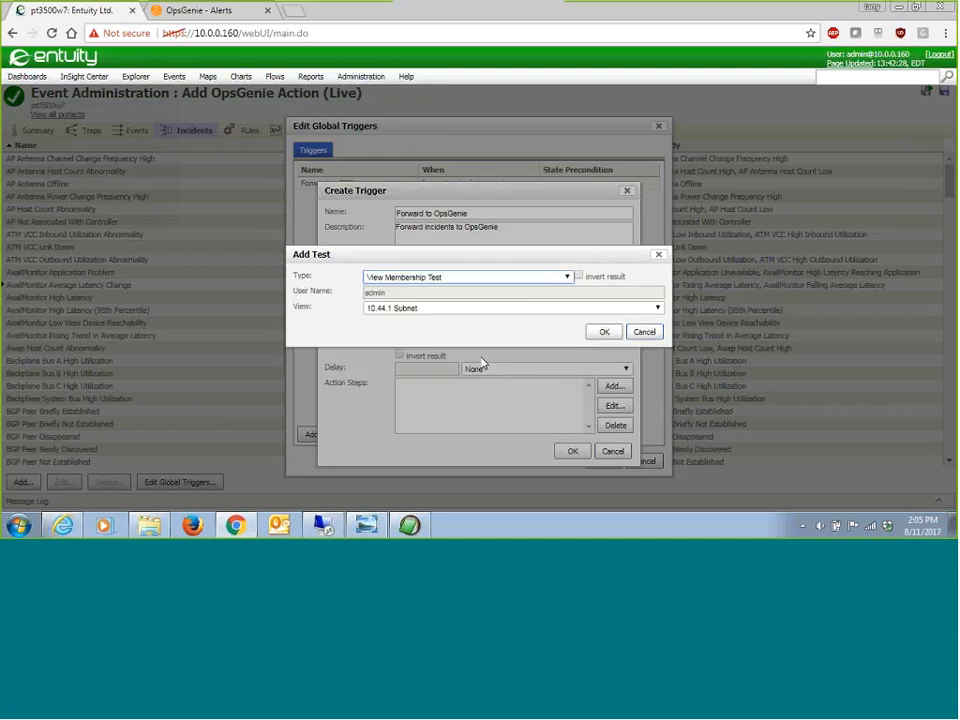
{"action": "left_click", "coordinate": [454, 310]}
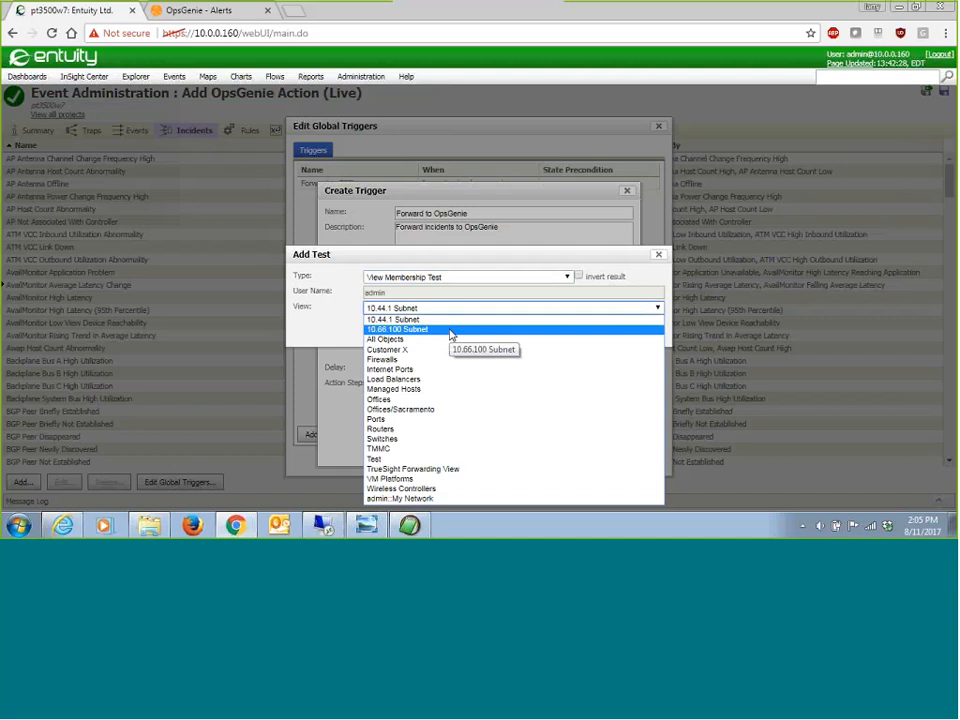
{"action": "left_click", "coordinate": [450, 331]}
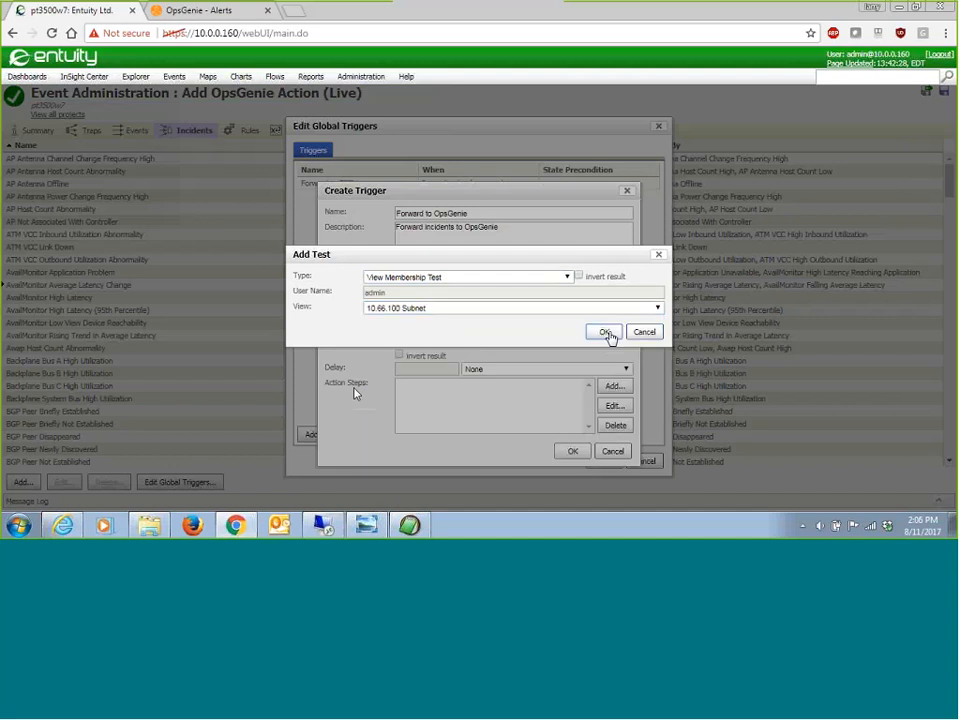
{"action": "left_click", "coordinate": [605, 333]}
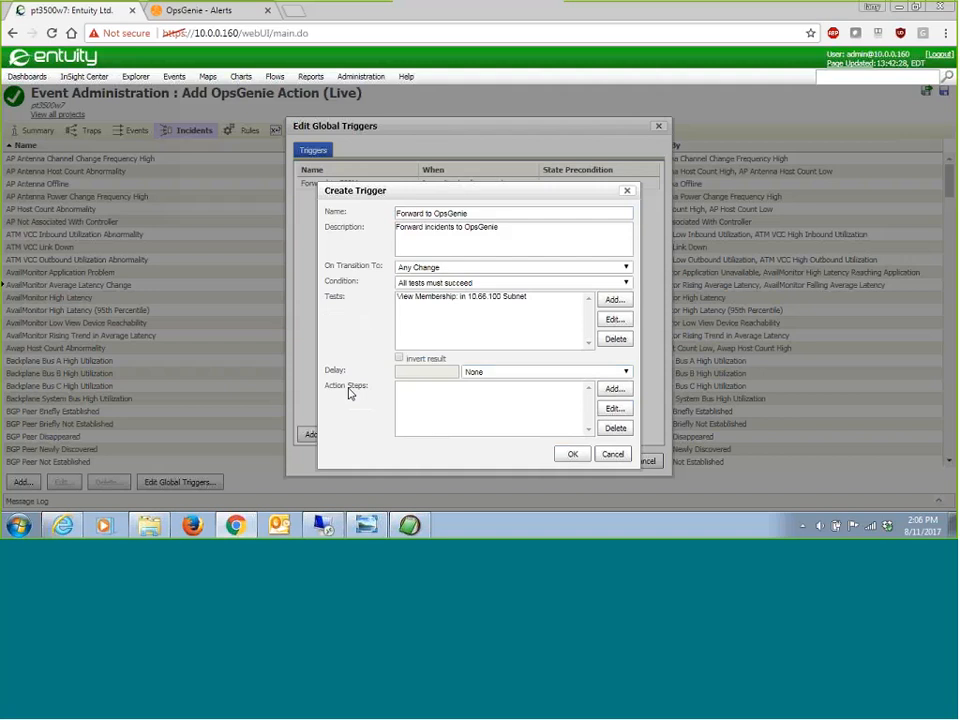
Step: Start adding an action step of type Send to OpsGenie to the trigger
{"action": "left_click", "coordinate": [613, 389]}
{"action": "left_click", "coordinate": [480, 293]}
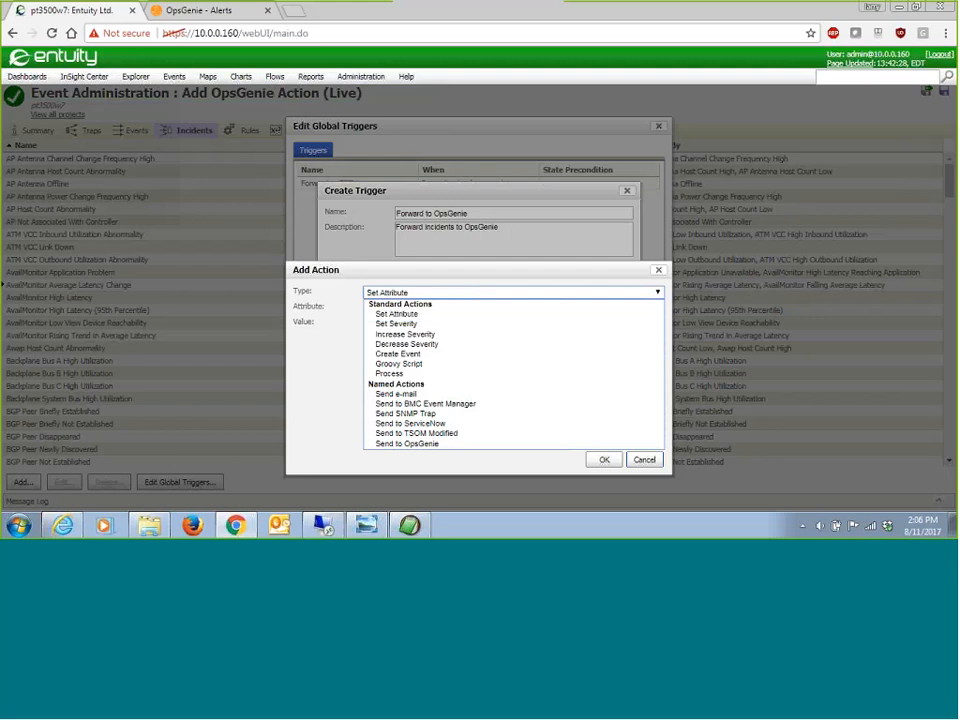
{"action": "left_click", "coordinate": [497, 445]}
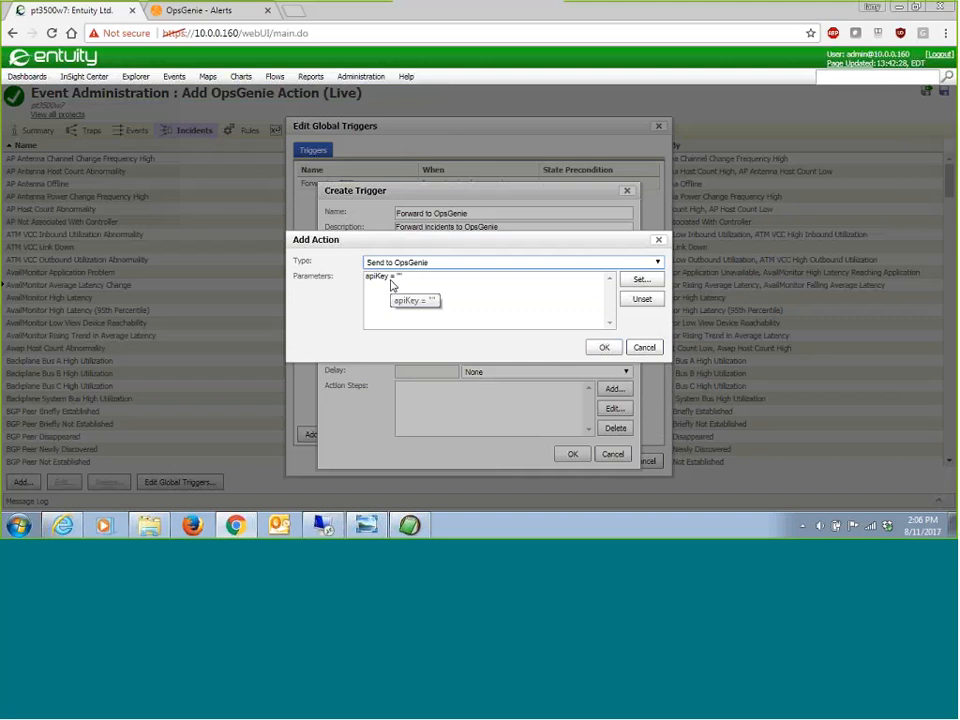
Step: Switch to EditPad Lite and copy the API key from OpsGenie_API_Key.txt
{"action": "left_click", "coordinate": [405, 528]}
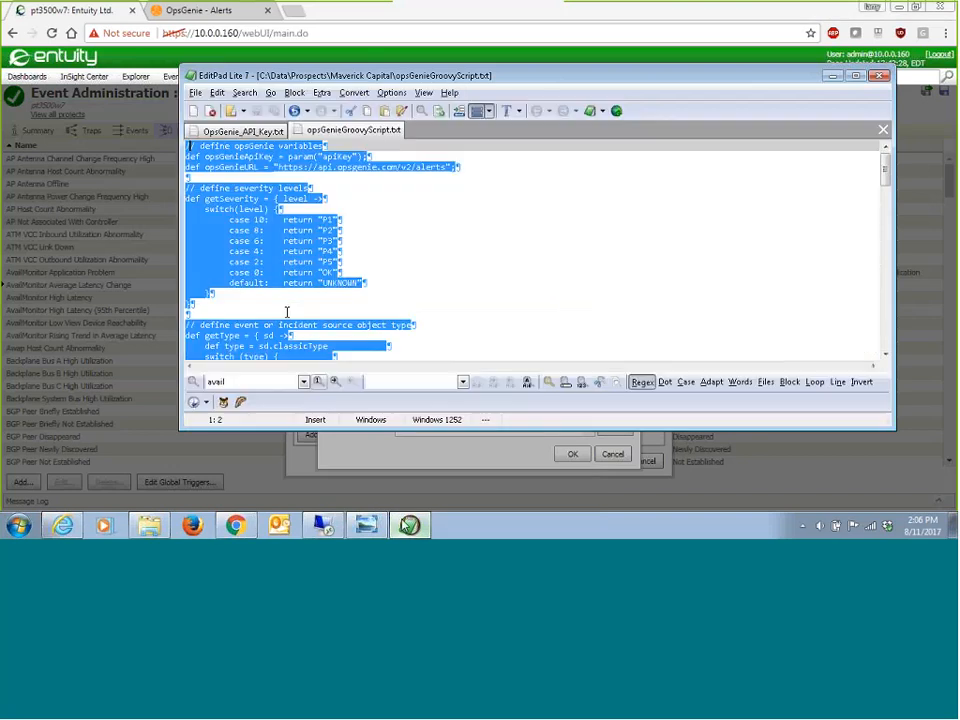
{"action": "left_click", "coordinate": [240, 132]}
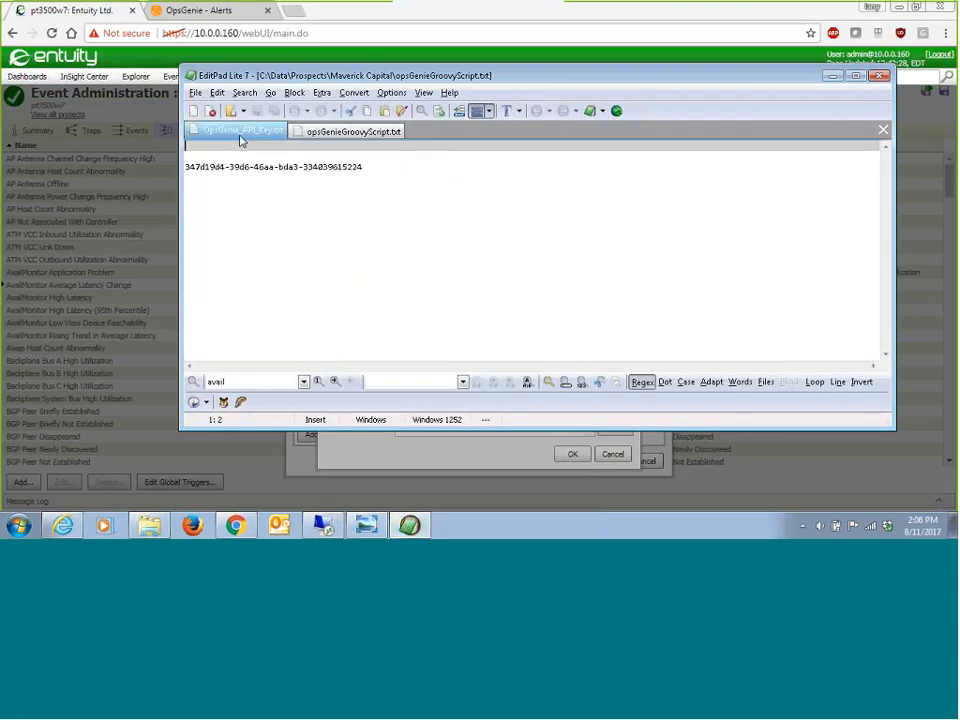
{"action": "left_click", "coordinate": [374, 167]}
{"action": "left_click_drag", "start_coordinate": [374, 167], "coordinate": [185, 167]}
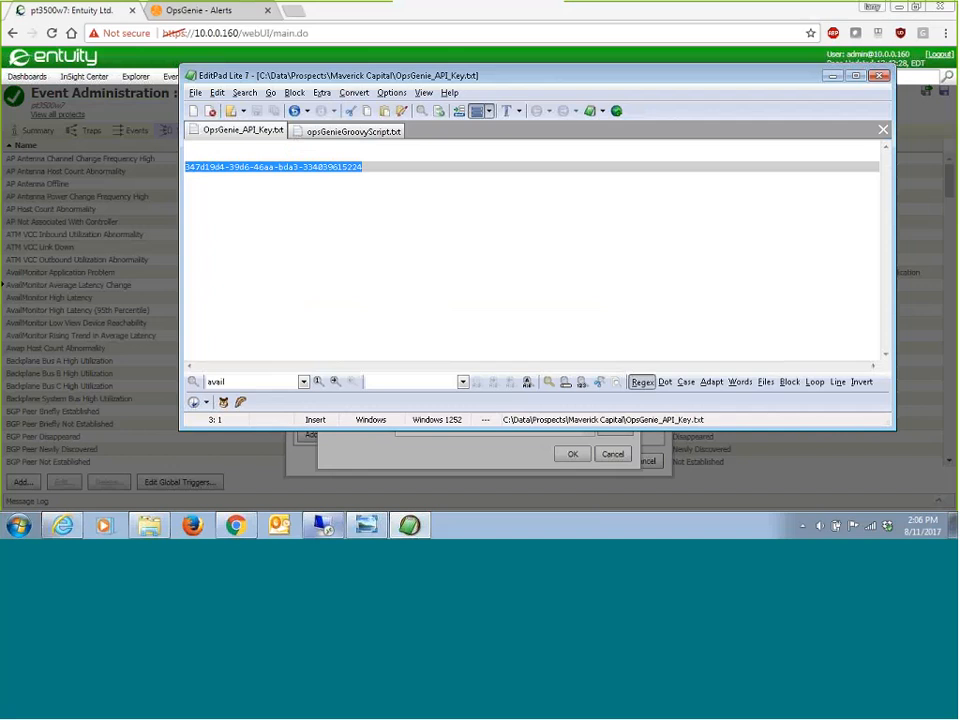
Step: Return to Entuity, paste the copied API key between the quotes of the apiKey parameter, and confirm the action step and global trigger
{"action": "left_click", "coordinate": [477, 499]}
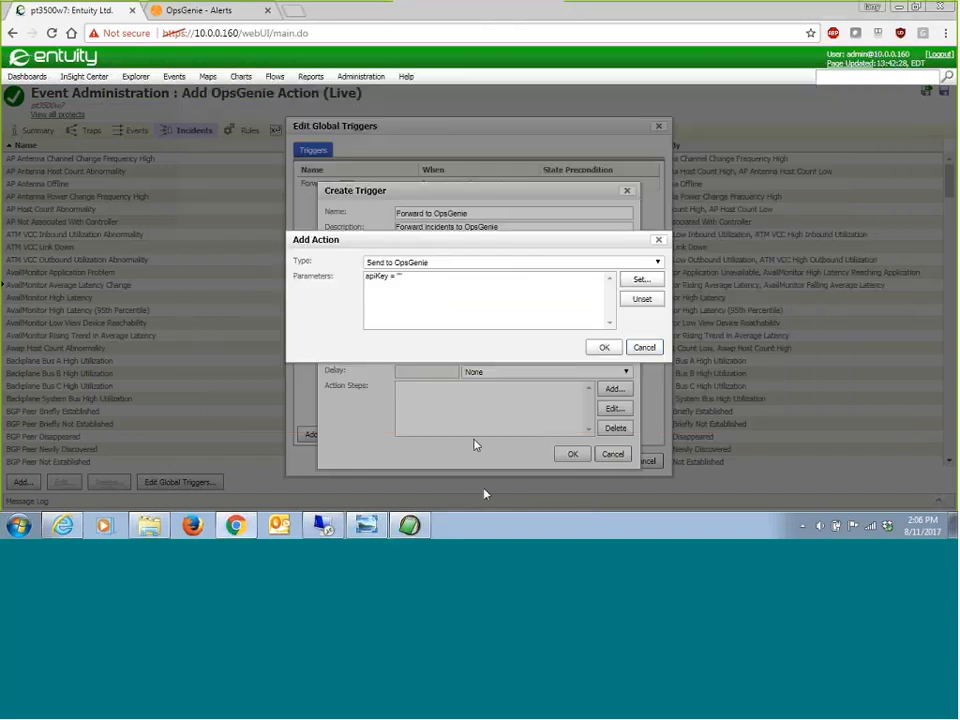
{"action": "left_click", "coordinate": [632, 279]}
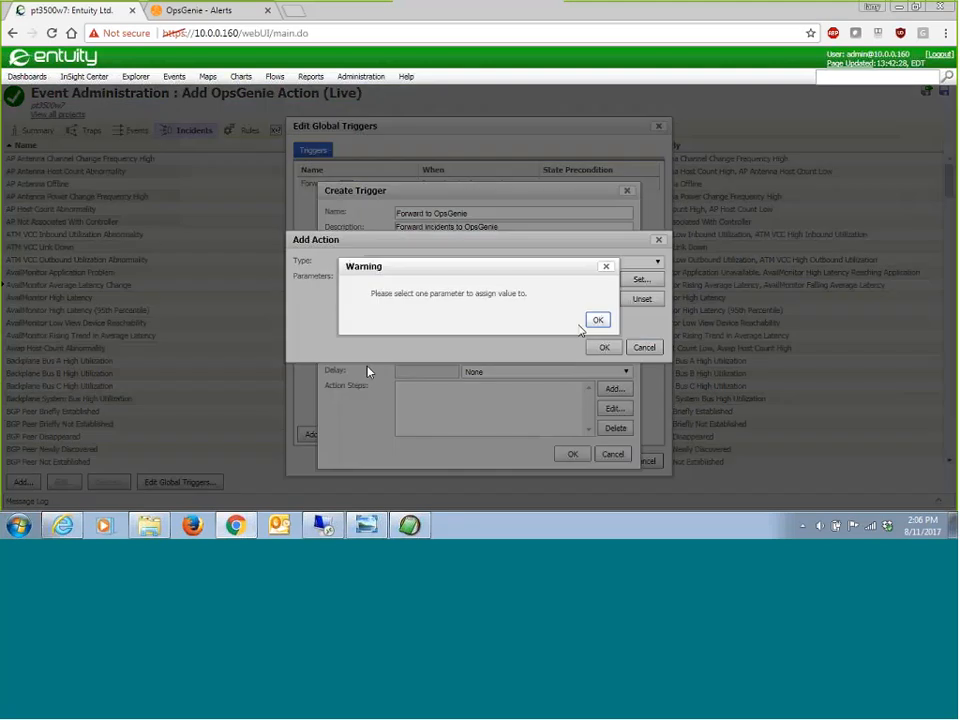
{"action": "left_click", "coordinate": [597, 320]}
{"action": "left_click", "coordinate": [385, 276]}
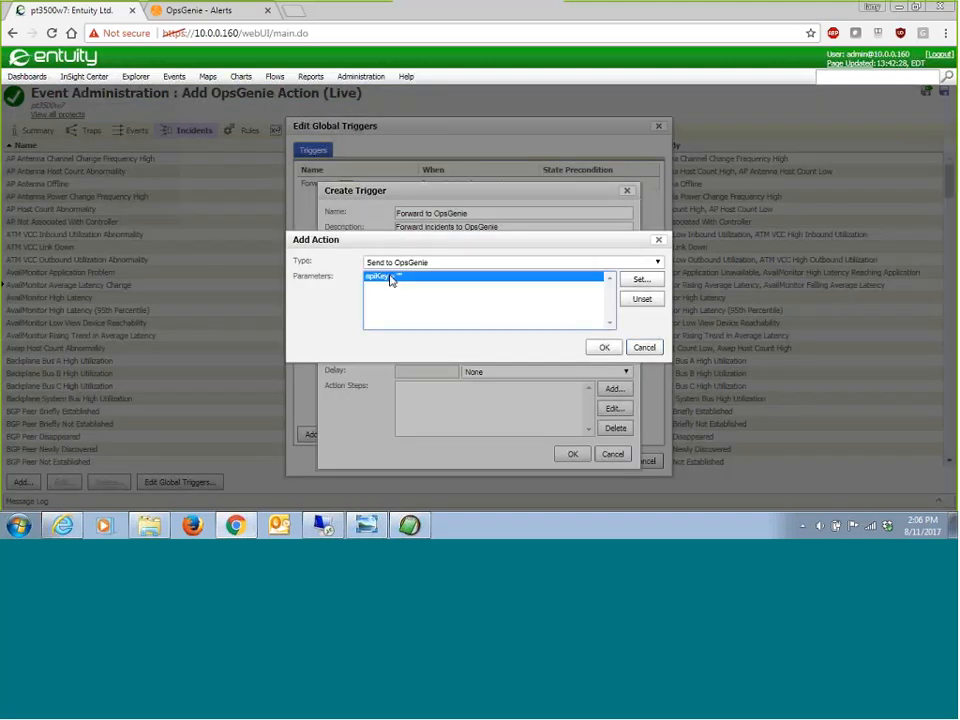
{"action": "left_click", "coordinate": [641, 279]}
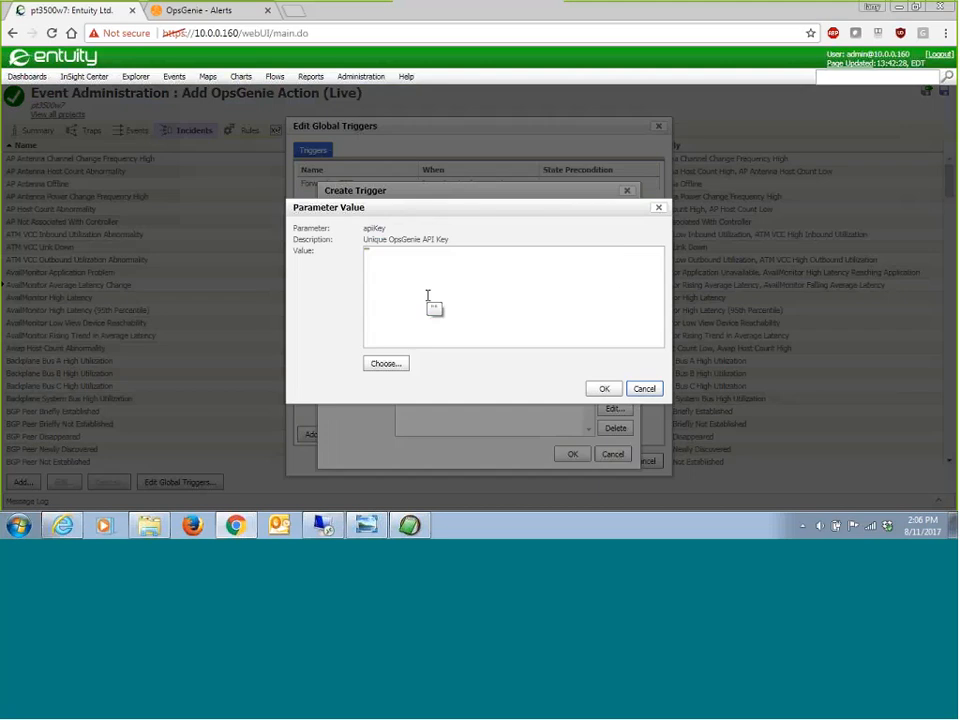
{"action": "left_click", "coordinate": [367, 251]}
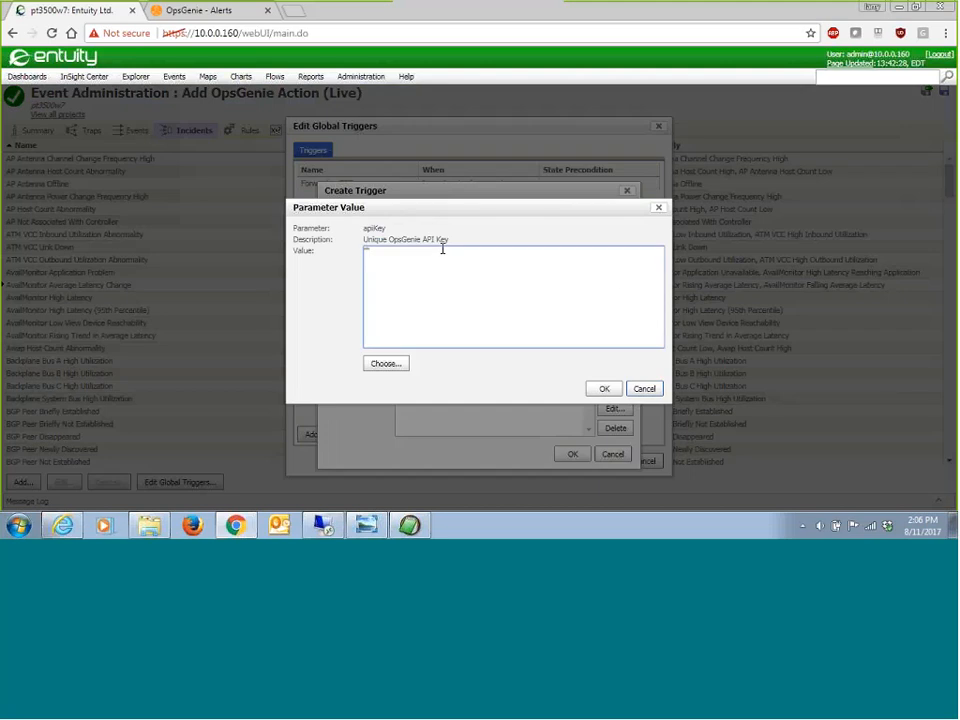
{"action": "key", "text": "ctrl+v"}
{"action": "left_click", "coordinate": [605, 389]}
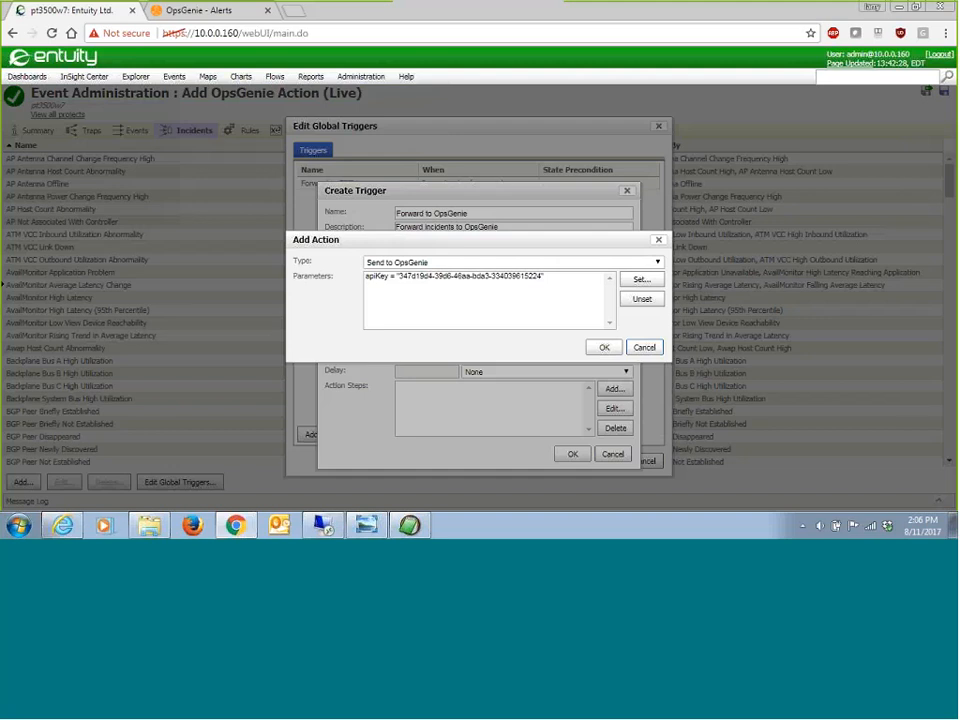
{"action": "left_click", "coordinate": [604, 347]}
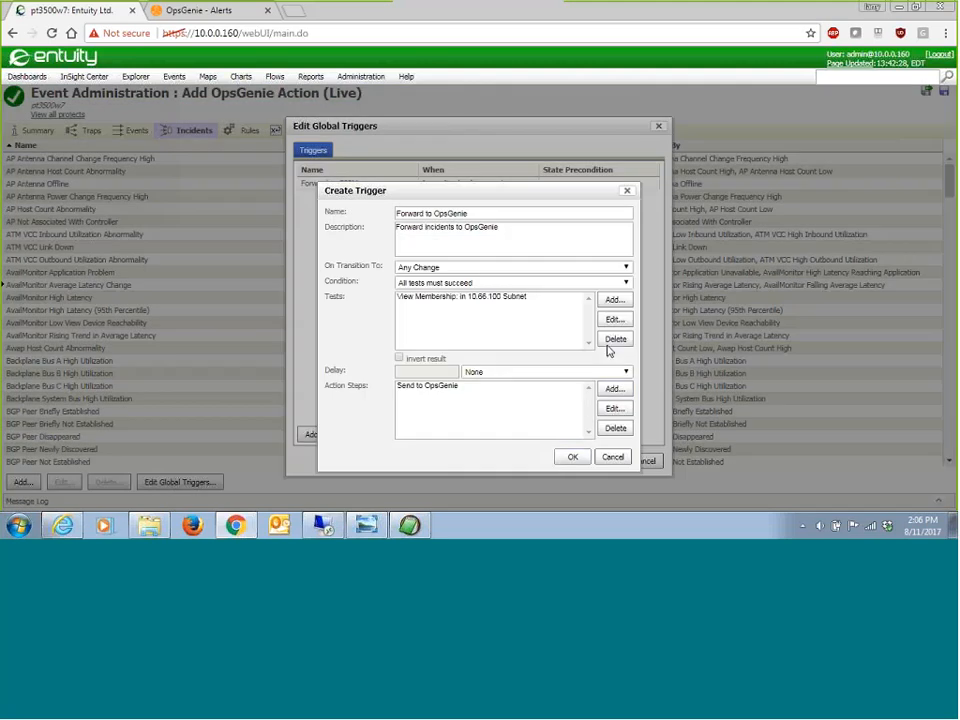
{"action": "left_click", "coordinate": [569, 459]}
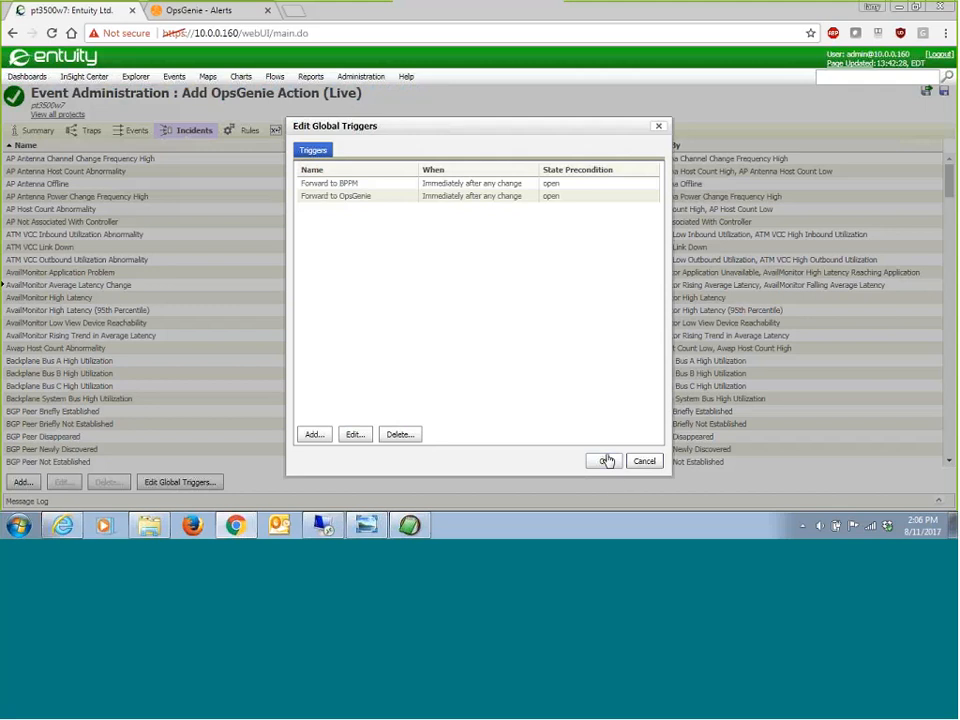
{"action": "left_click", "coordinate": [606, 461]}
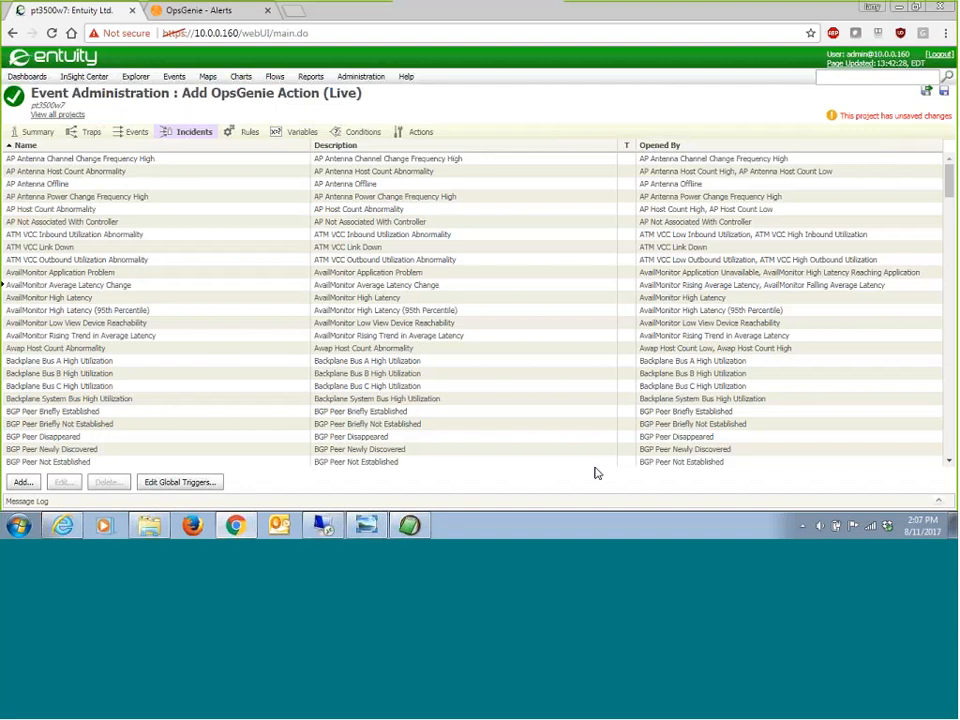
Step: Save and deploy the project with the description "Enable Incident Forwarding to OpsGenie"
{"action": "left_click", "coordinate": [871, 116]}
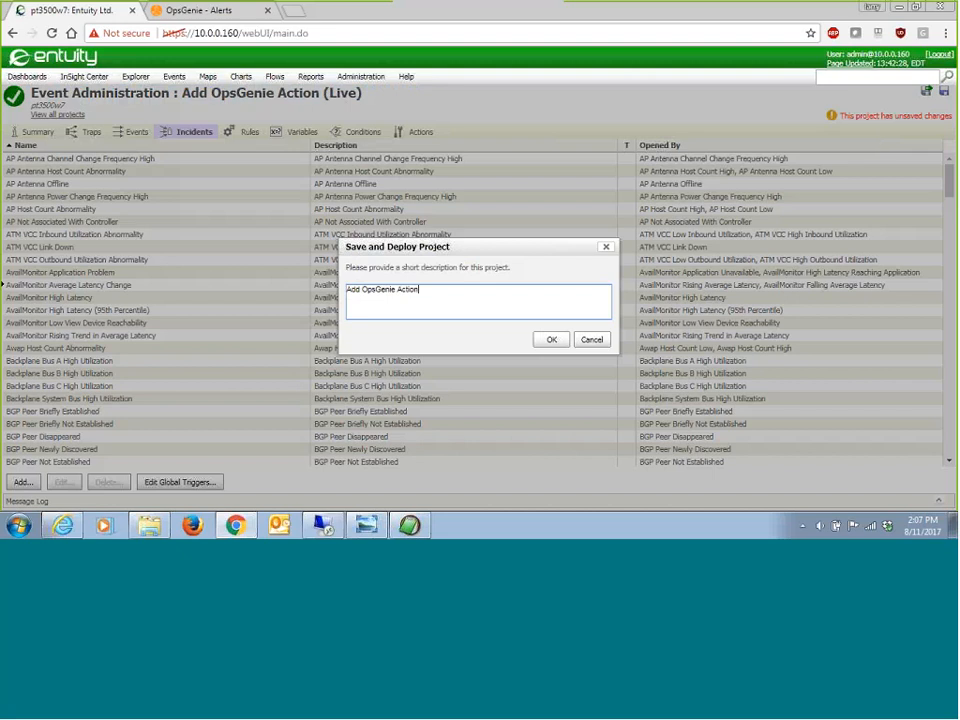
{"action": "left_click_drag", "start_coordinate": [360, 289], "coordinate": [250, 285]}
{"action": "type", "text": "EnableIncident "}
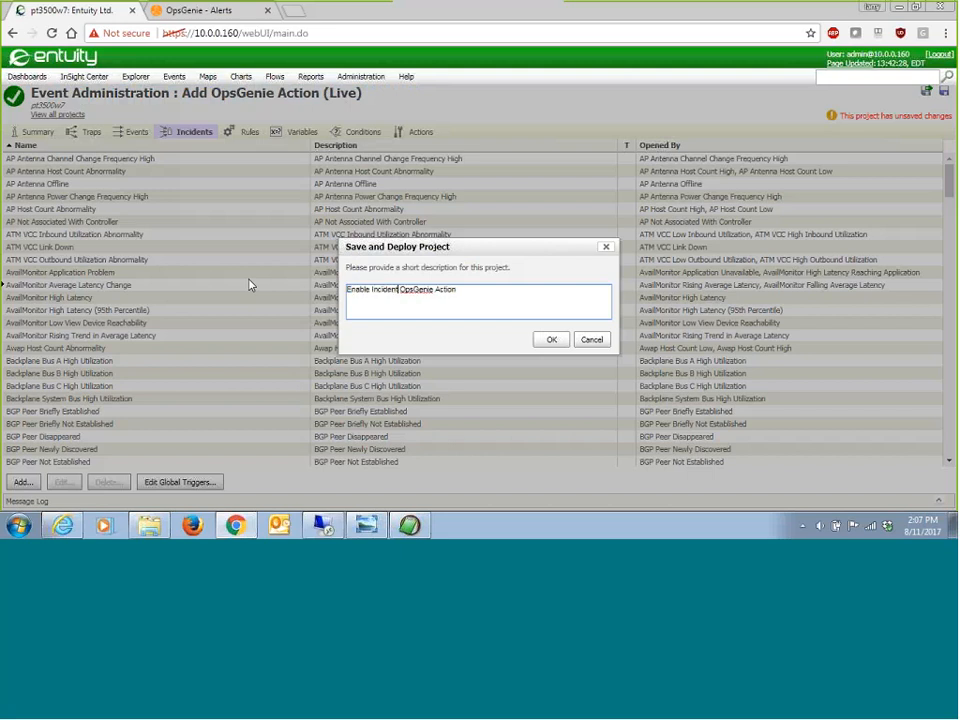
{"action": "type", "text": "For warding to"}
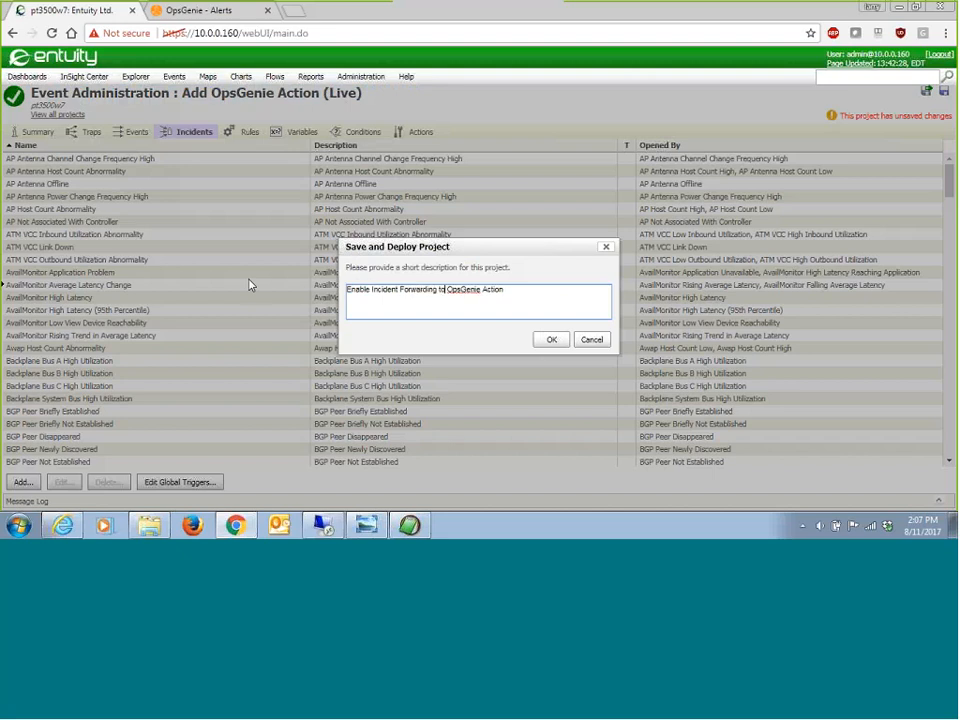
{"action": "left_click", "coordinate": [530, 288]}
{"action": "left_click", "coordinate": [551, 339]}
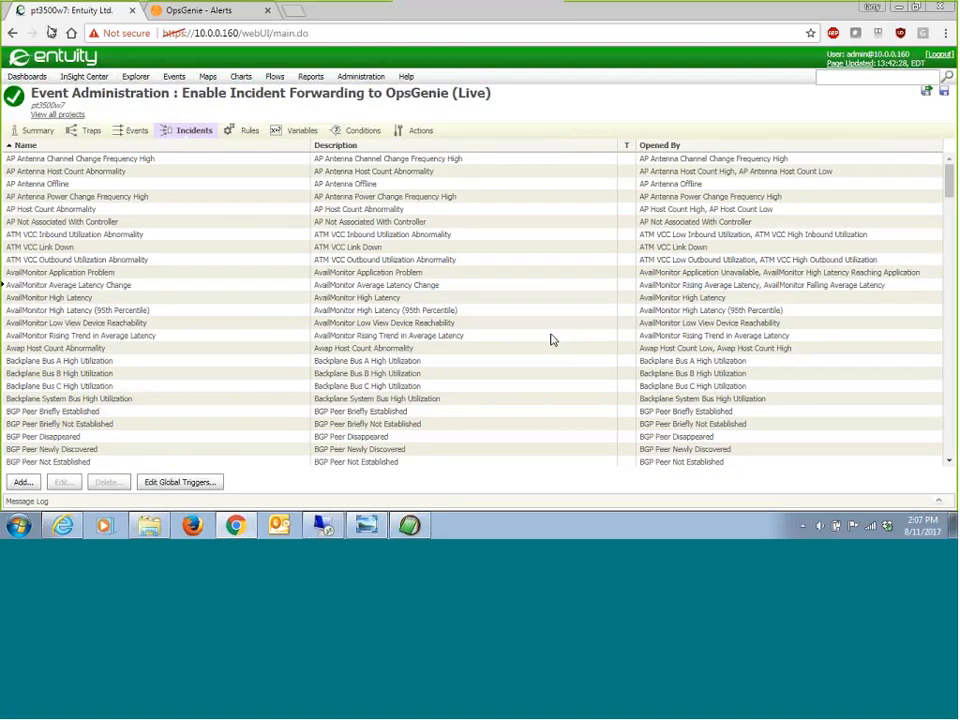
Step: Display the incidents for the 10.66.100 Subnet view, and open the Explorer summary of port Fa0/1 on device 10.66.100.15
{"action": "left_click", "coordinate": [172, 76]}
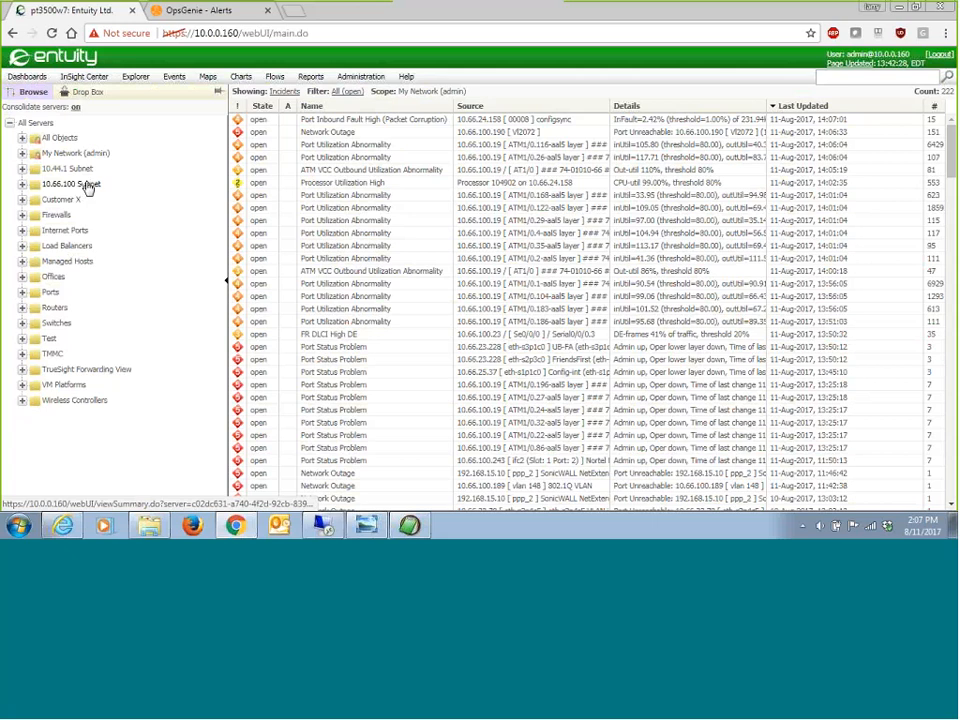
{"action": "left_click", "coordinate": [86, 186]}
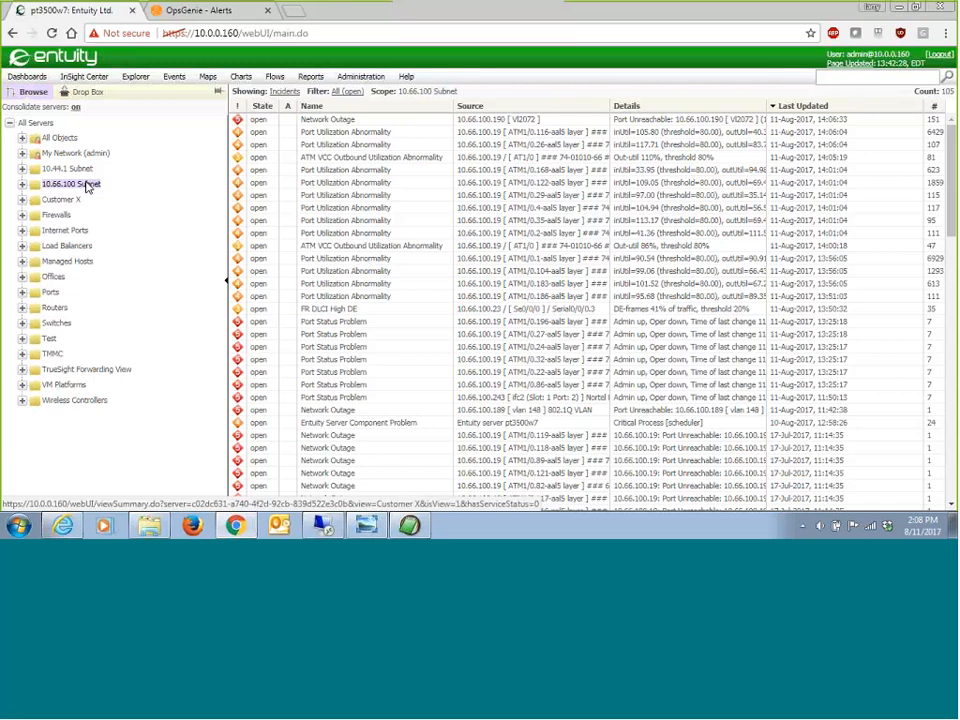
{"action": "left_click", "coordinate": [22, 185]}
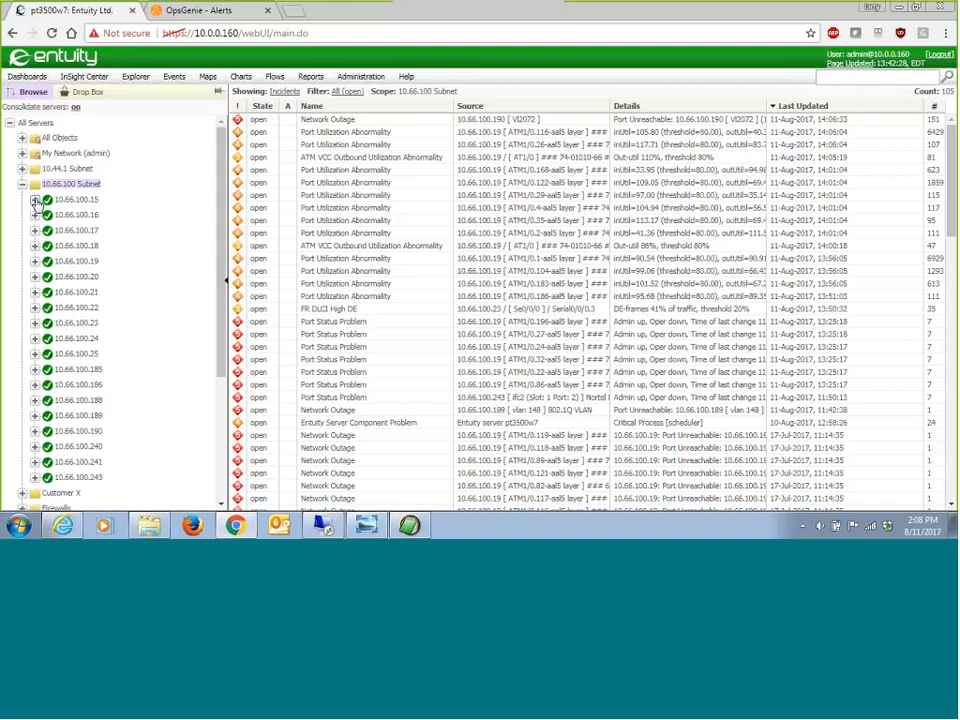
{"action": "left_click", "coordinate": [36, 200]}
{"action": "left_click", "coordinate": [72, 215]}
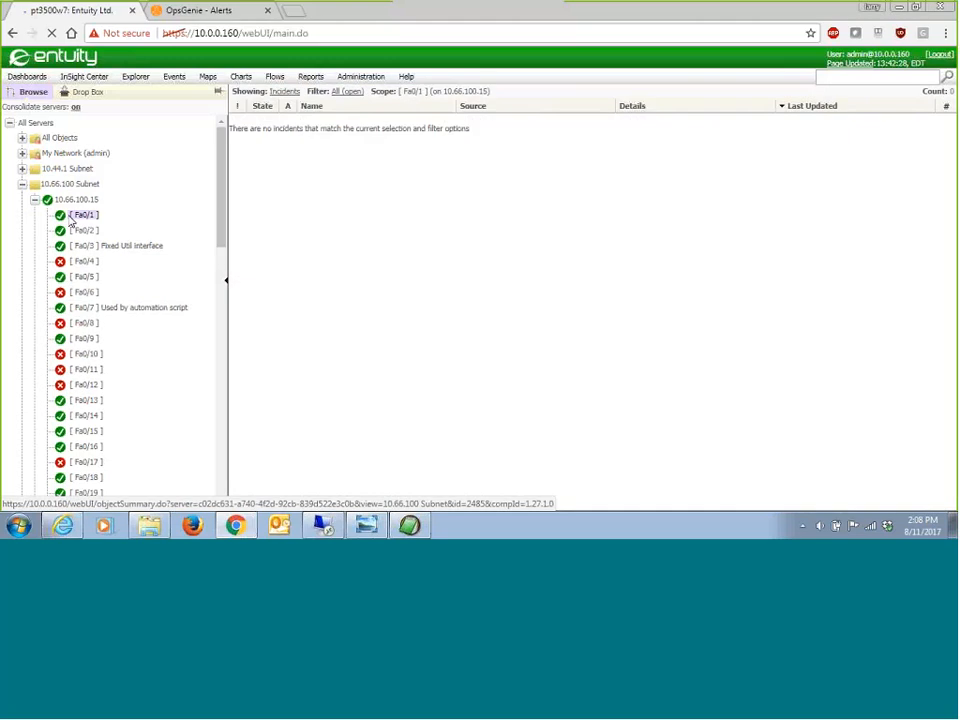
{"action": "left_click", "coordinate": [122, 79]}
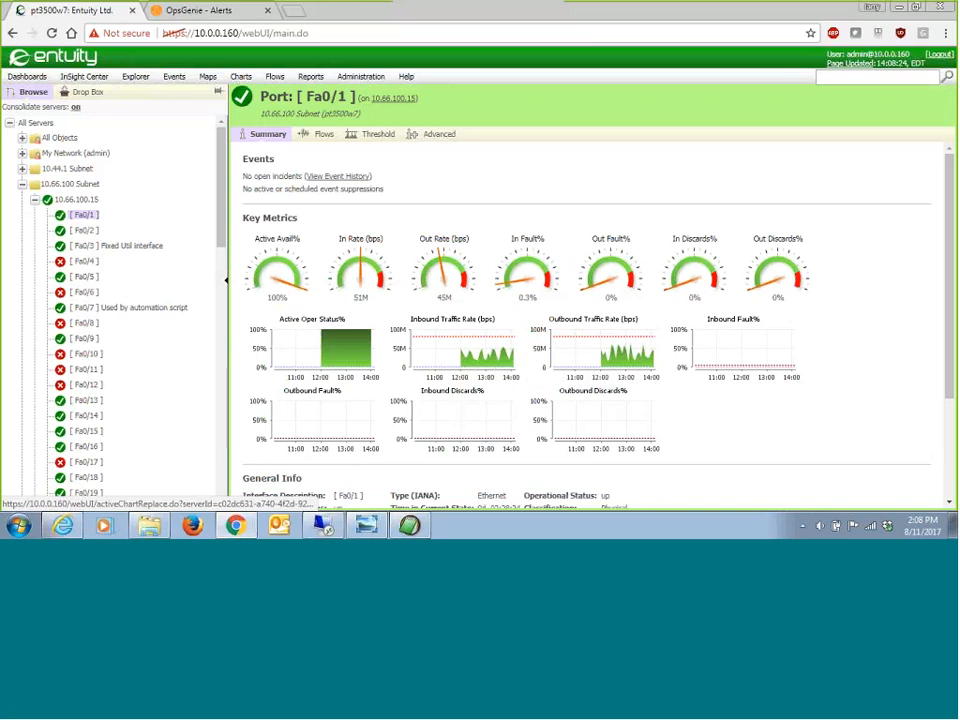
Step: In the Port threshold settings of Fa0/1, set the static Port High Outbound Utilization threshold to 10%
{"action": "left_click", "coordinate": [372, 136]}
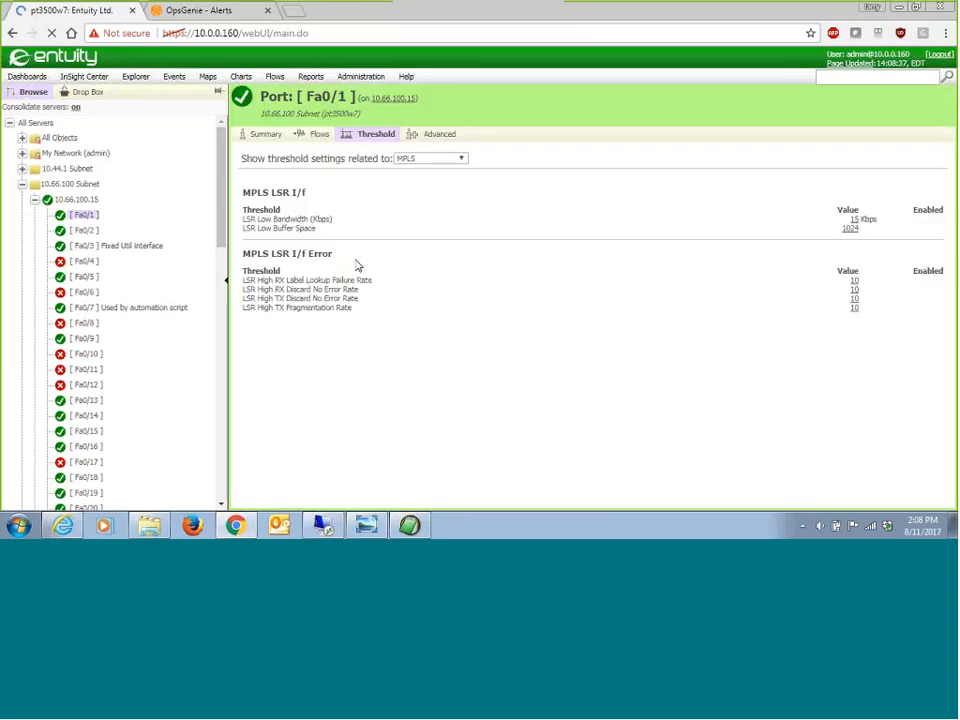
{"action": "left_click", "coordinate": [430, 158]}
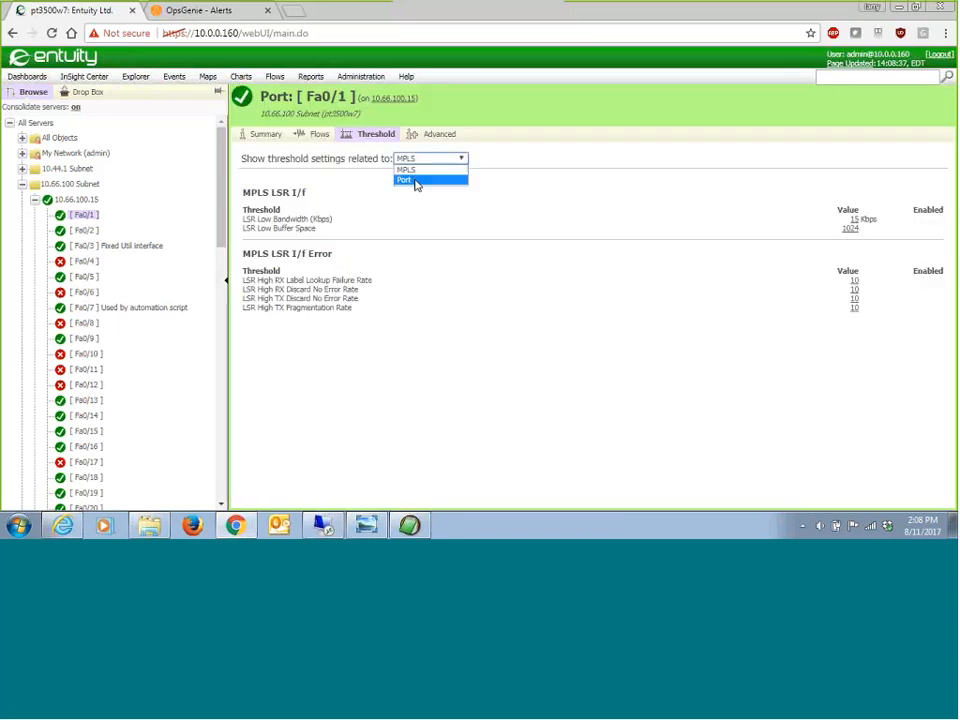
{"action": "left_click", "coordinate": [416, 181]}
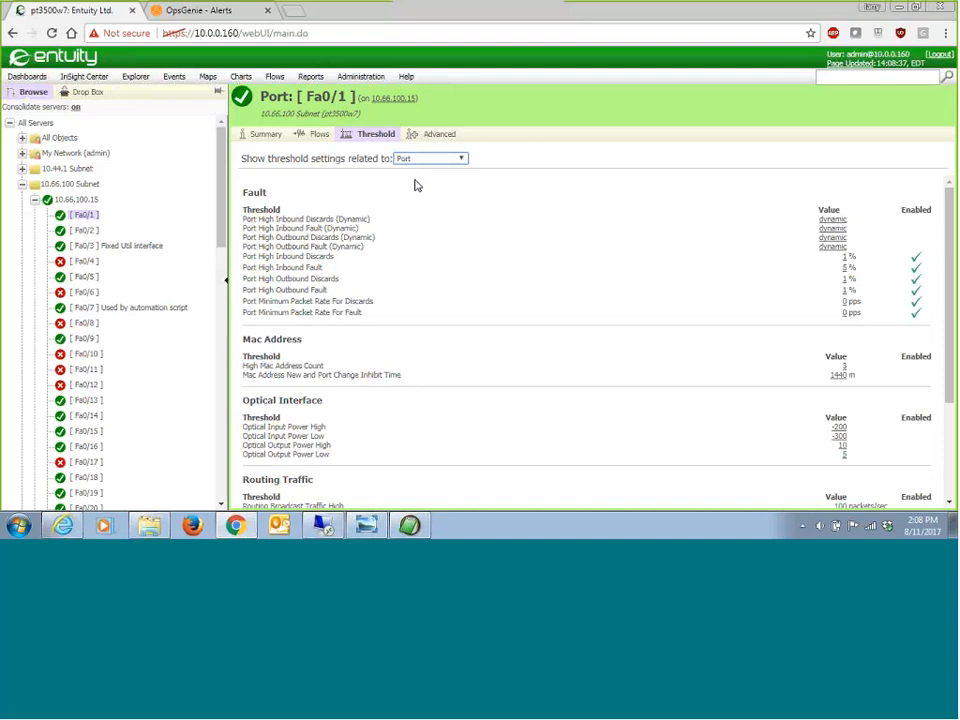
{"action": "scroll", "coordinate": [487, 303], "scroll_direction": "down", "scroll_amount": 3}
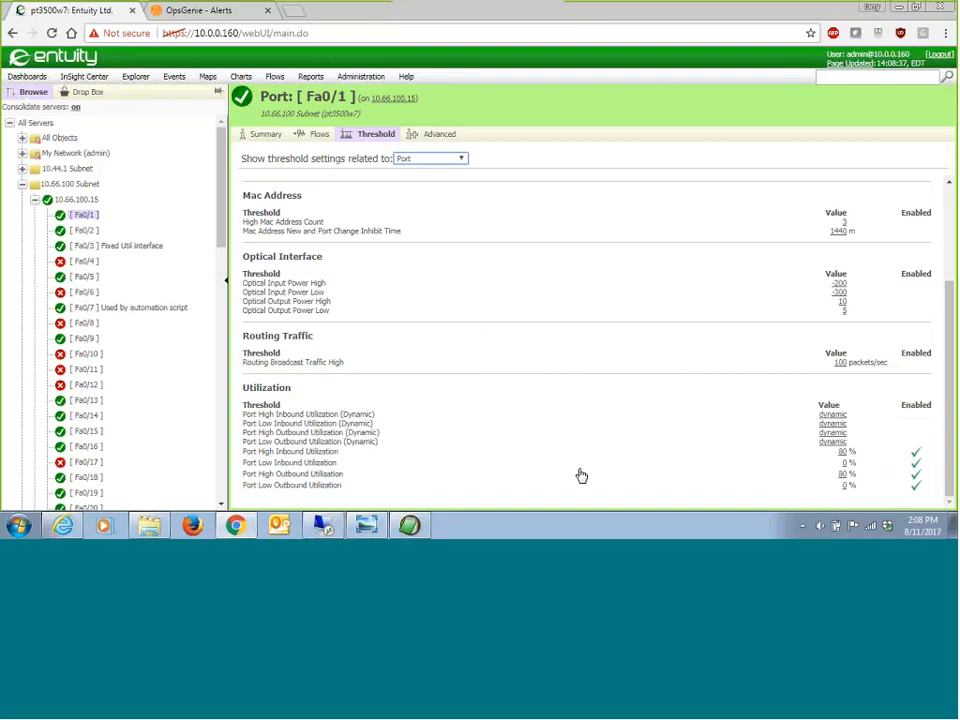
{"action": "left_click", "coordinate": [842, 474]}
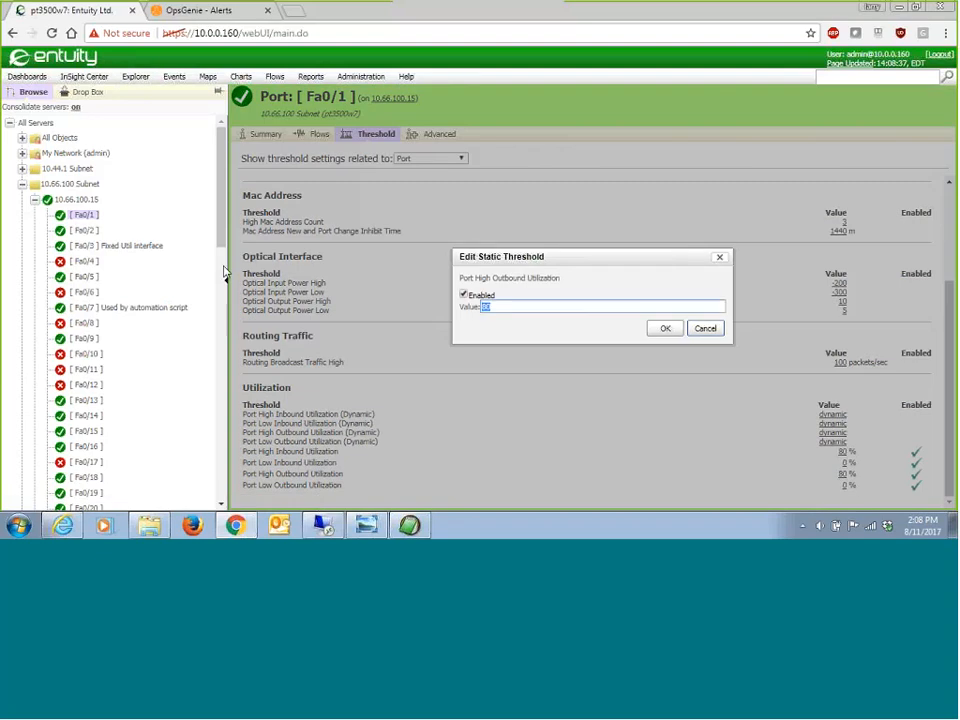
{"action": "type", "text": "10"}
{"action": "left_click", "coordinate": [664, 329]}
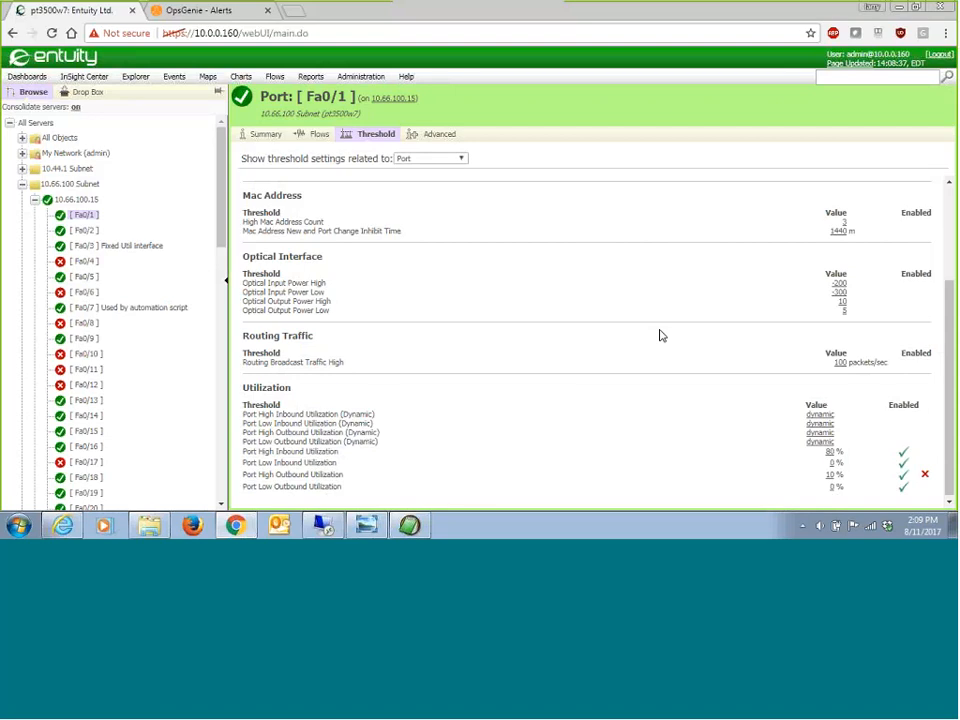
Step: Set the static Port High Inbound Utilization threshold of port Fa0/1 to 10%
{"action": "left_click", "coordinate": [830, 456]}
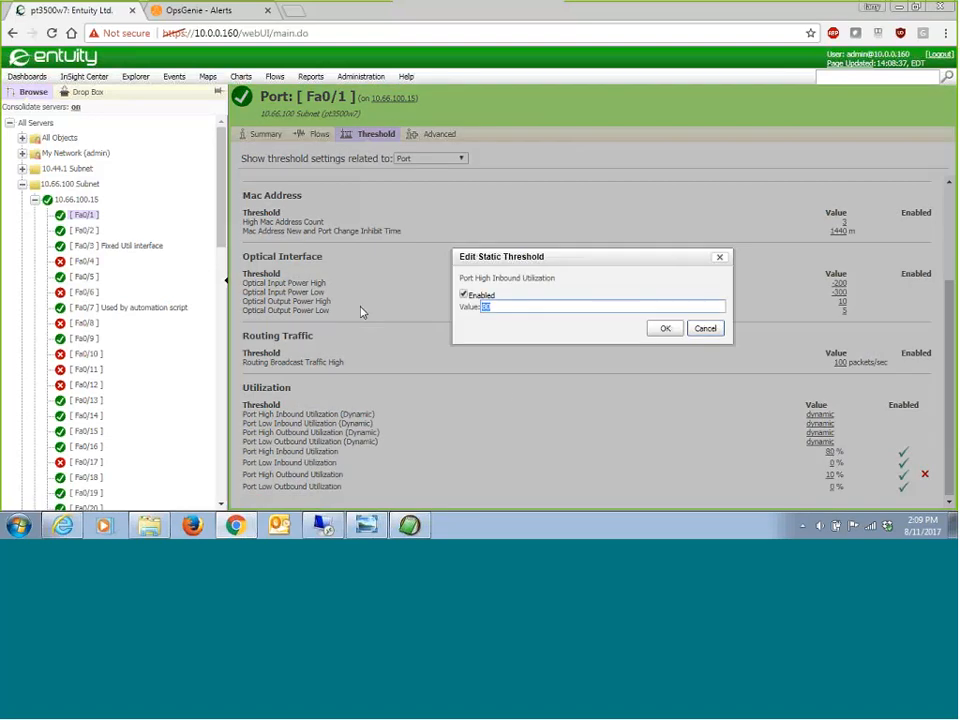
{"action": "type", "text": "10"}
{"action": "left_click", "coordinate": [665, 328]}
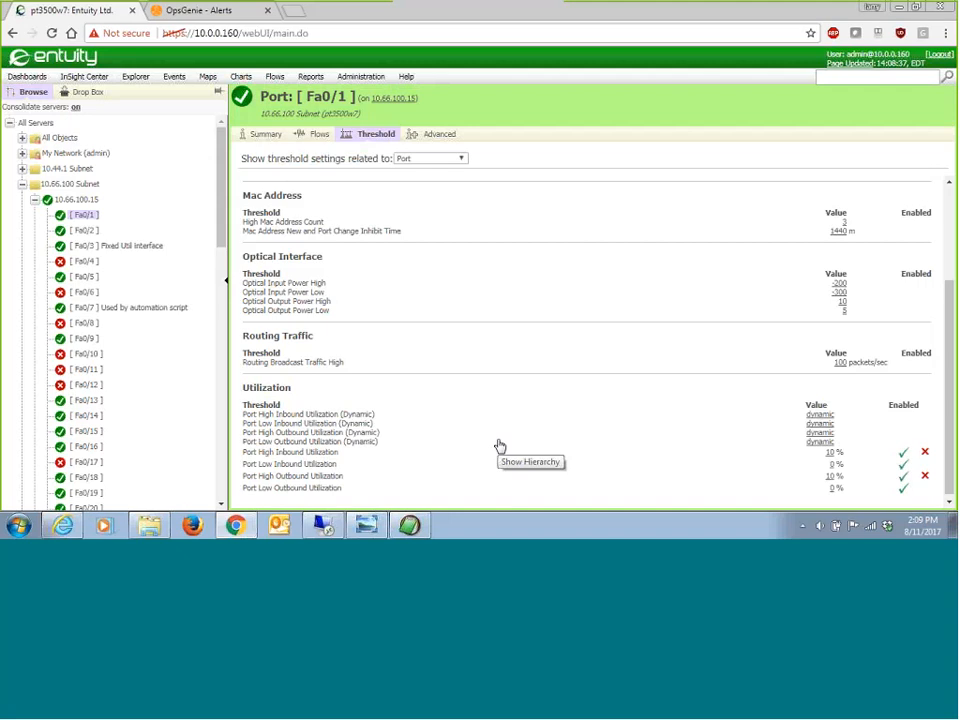
Step: Show the events for the 10.66.100 Subnet view and examine the incident list for newly raised incidents
{"action": "left_click", "coordinate": [60, 186]}
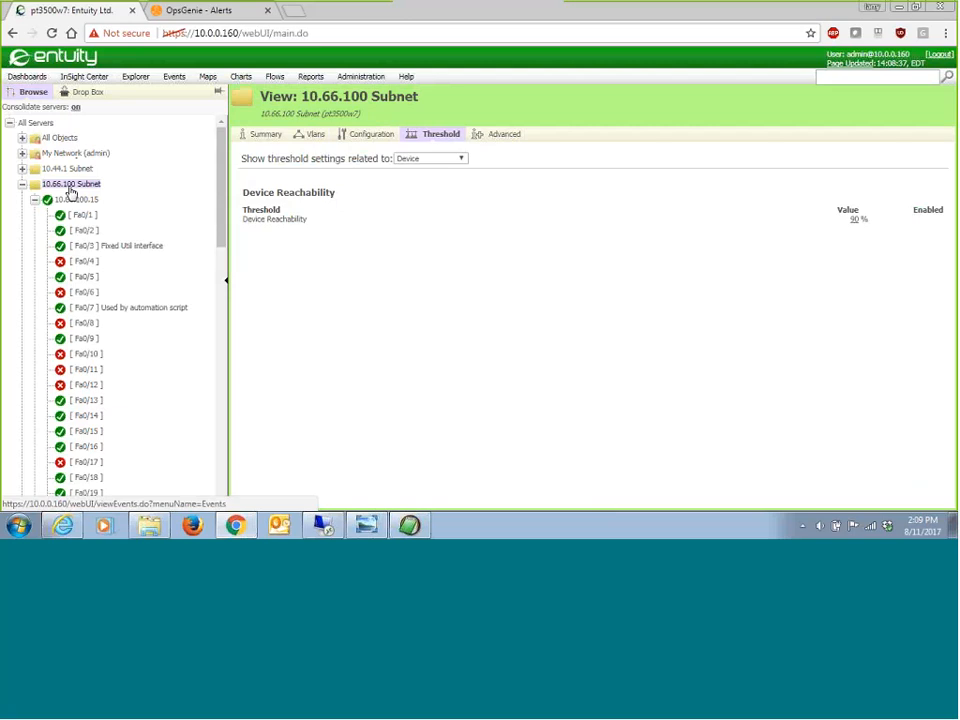
{"action": "left_click", "coordinate": [180, 79]}
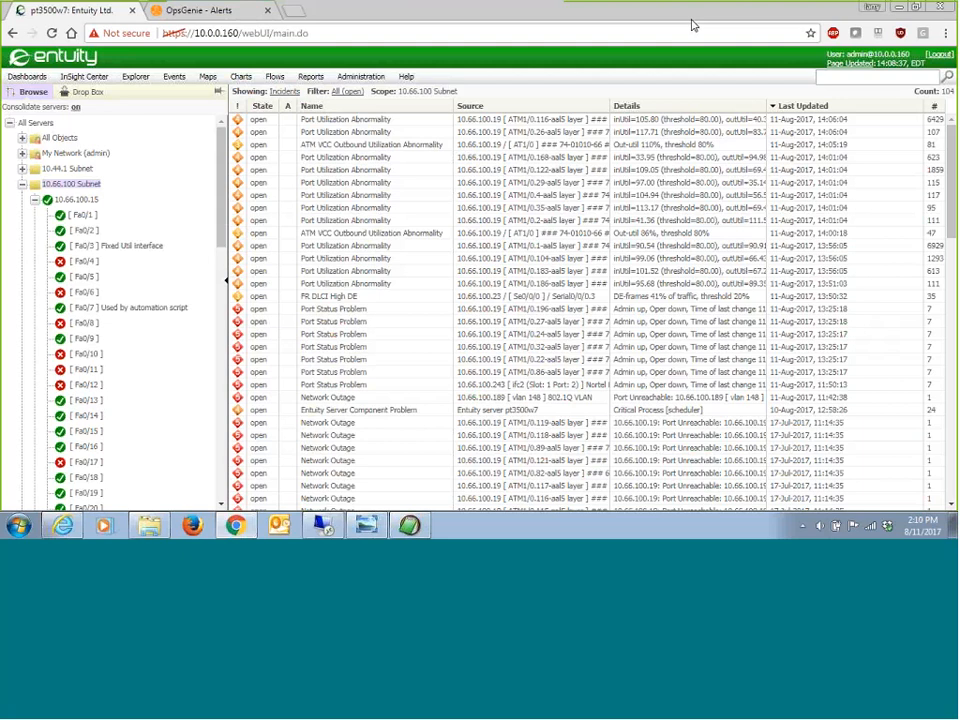
{"action": "mouse_move", "coordinate": [552, 352]}
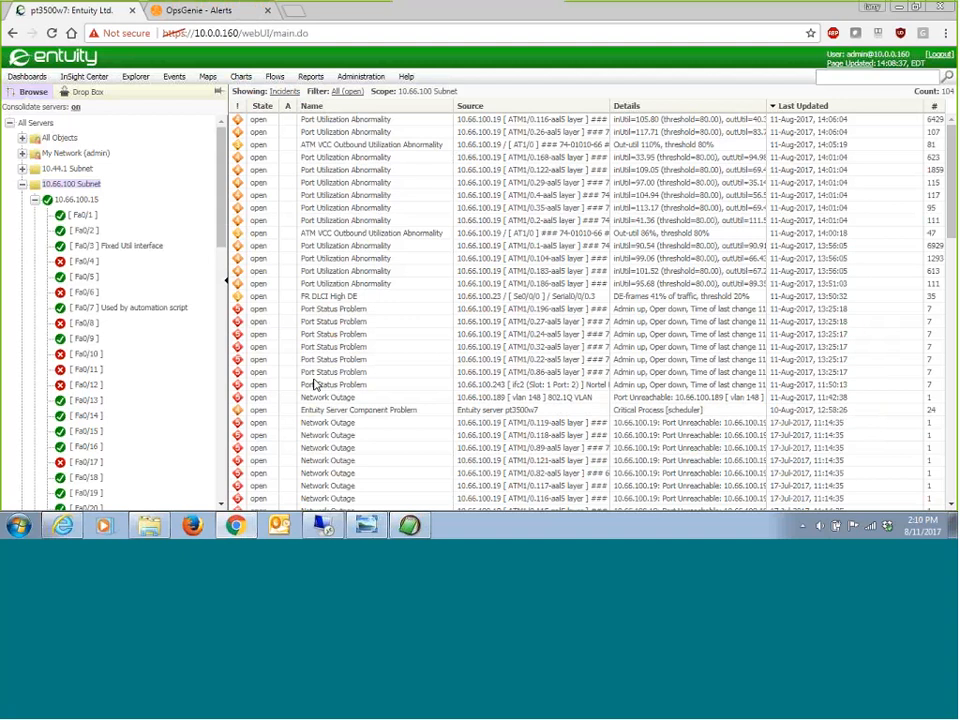
{"action": "mouse_move", "coordinate": [314, 385]}
{"action": "mouse_move", "coordinate": [841, 215]}
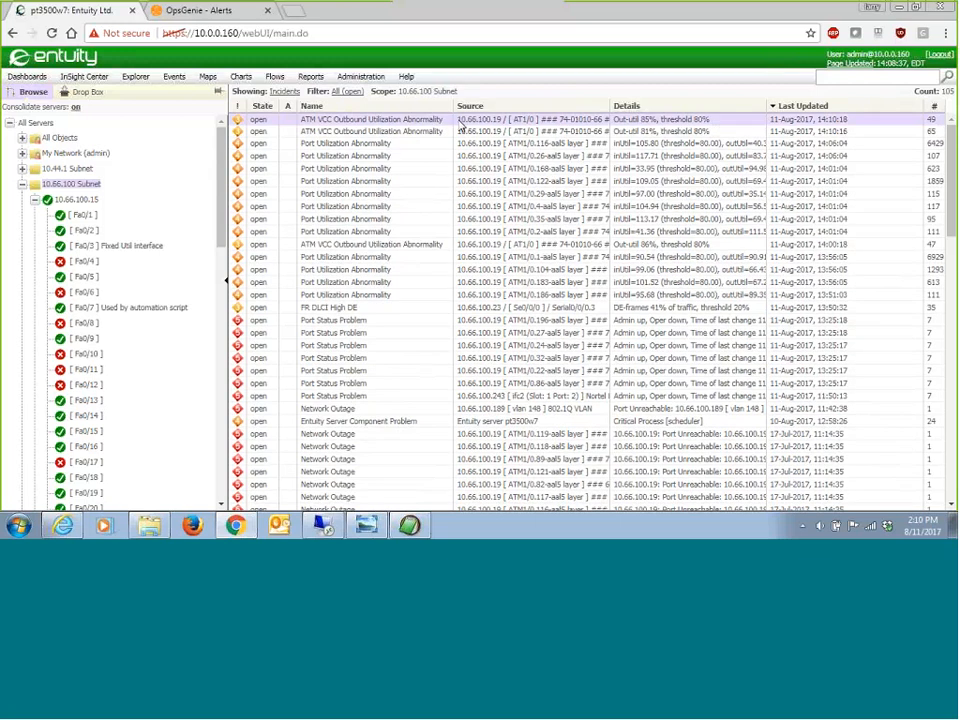
{"action": "mouse_move", "coordinate": [461, 126]}
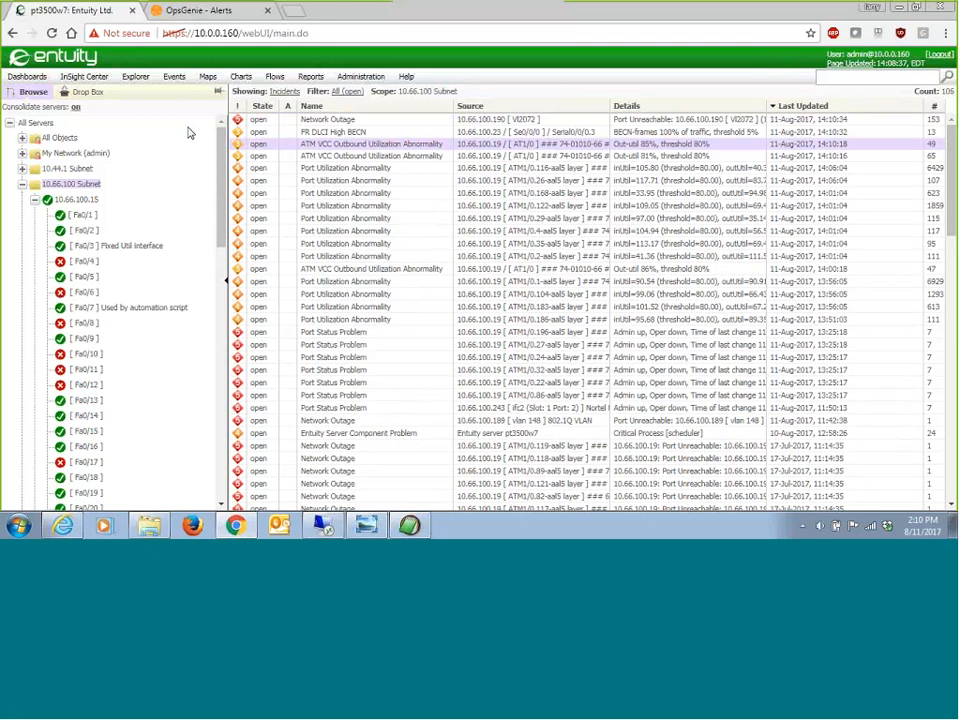
{"action": "mouse_move", "coordinate": [323, 119]}
Step: Switch to OpsGenie to review the open alerts, and view the phone notification image OpsGenie_Cell.jpg in Windows Photo Viewer
{"action": "left_click", "coordinate": [200, 13]}
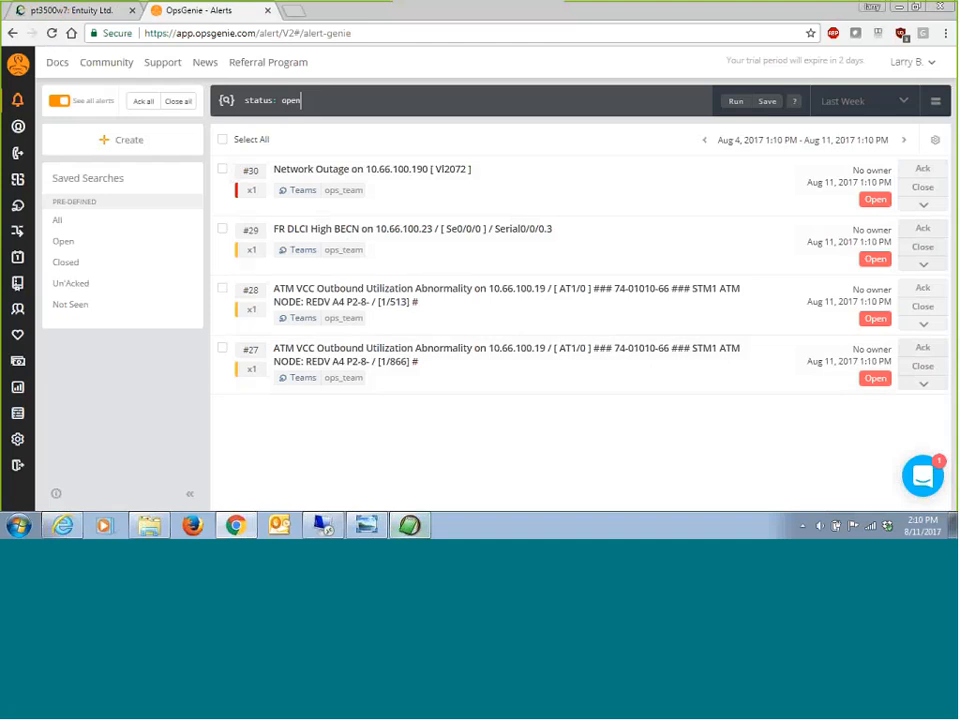
{"action": "mouse_move", "coordinate": [352, 538]}
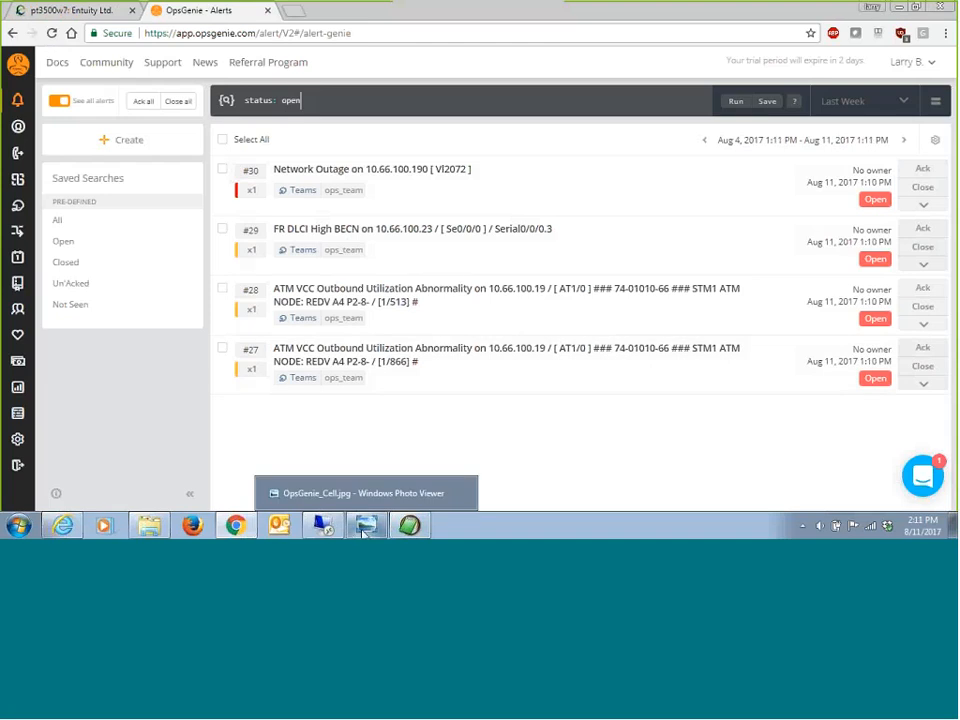
{"action": "left_click", "coordinate": [364, 528]}
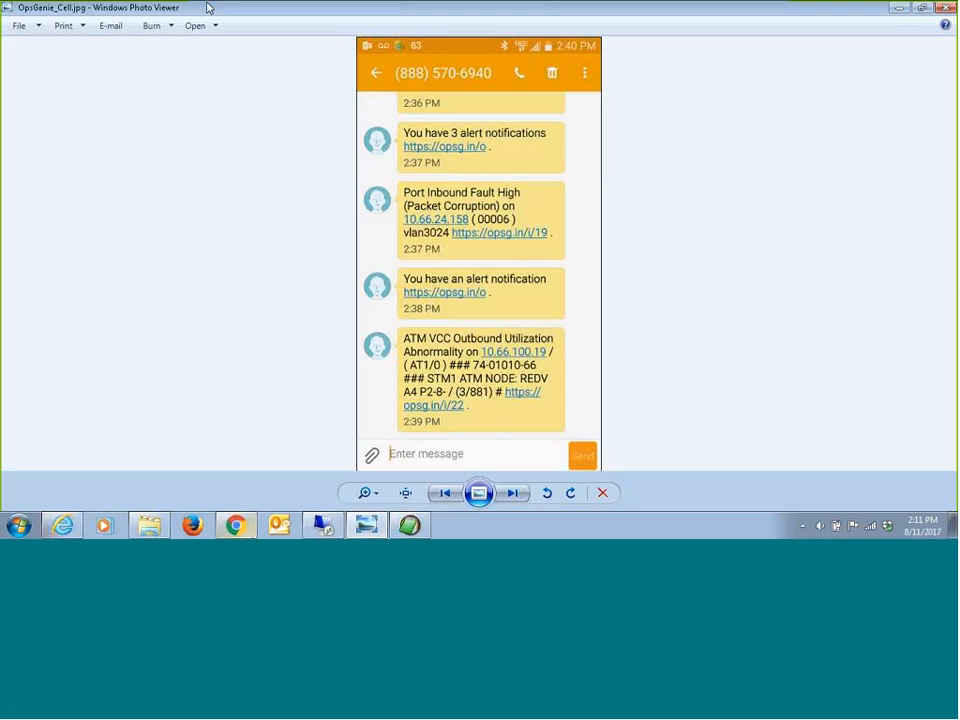
Step: Return to Chrome and compare the open OpsGenie alerts with the 10.66.100 Subnet incidents in Entuity
{"action": "left_click", "coordinate": [240, 528]}
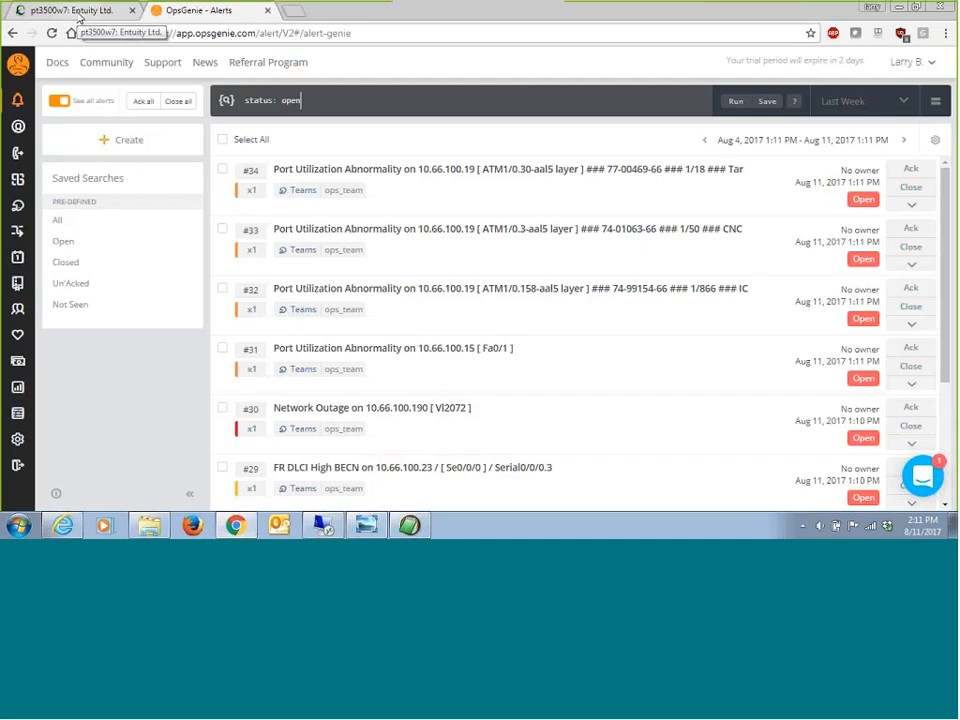
{"action": "left_click", "coordinate": [80, 12]}
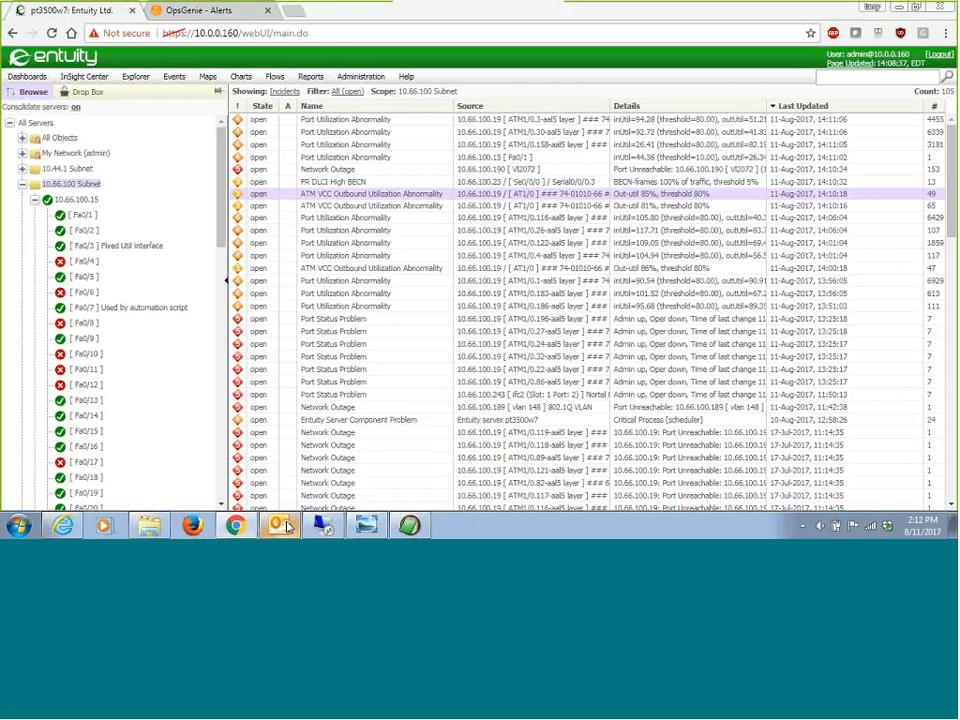
Step: Switch to Outlook and look through the mailbox's folder list
{"action": "left_click", "coordinate": [282, 526]}
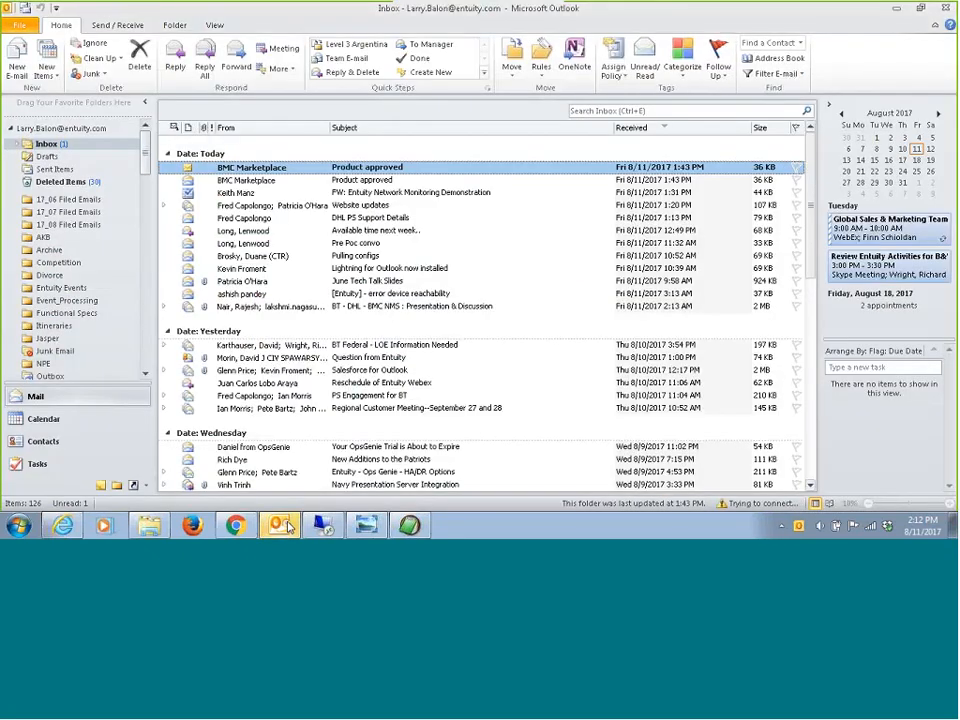
{"action": "scroll", "coordinate": [60, 230], "scroll_direction": "down", "scroll_amount": 3}
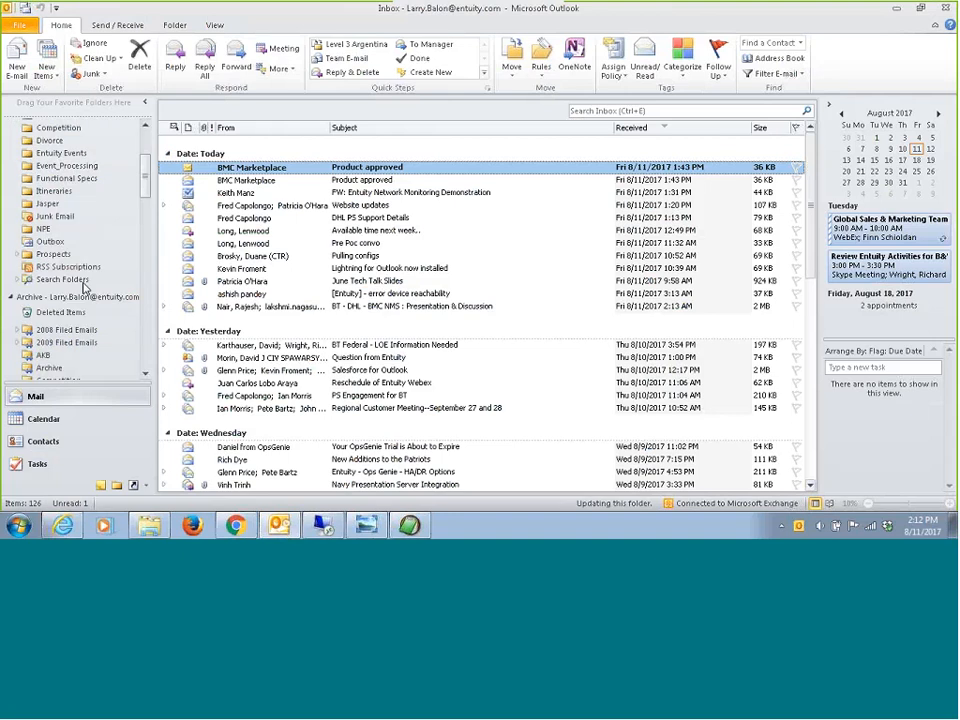
{"action": "scroll", "coordinate": [96, 258], "scroll_direction": "up", "scroll_amount": 1}
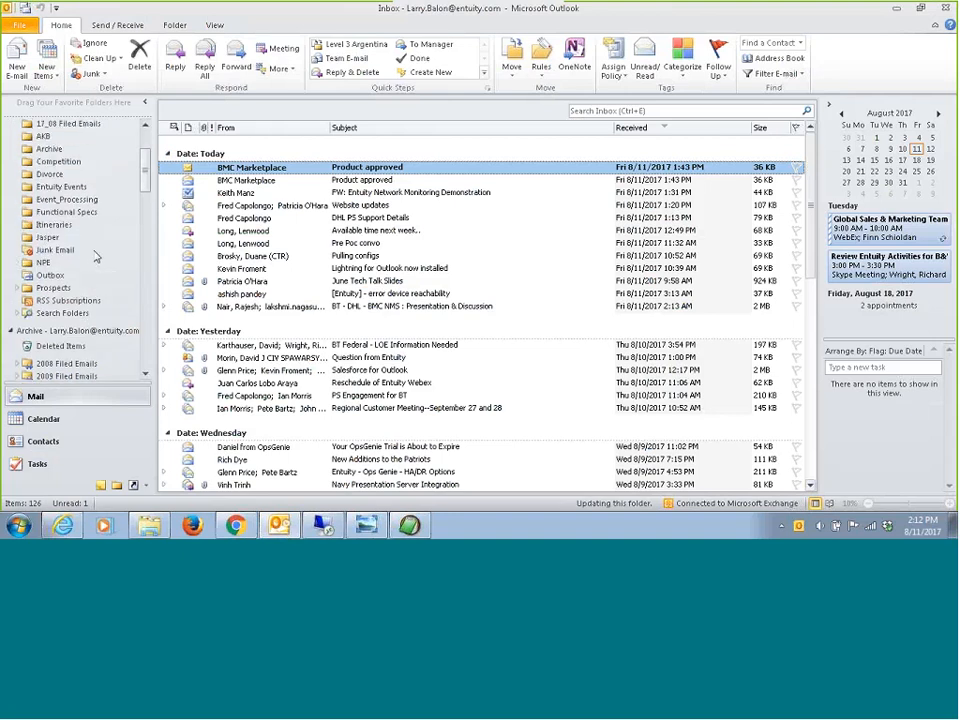